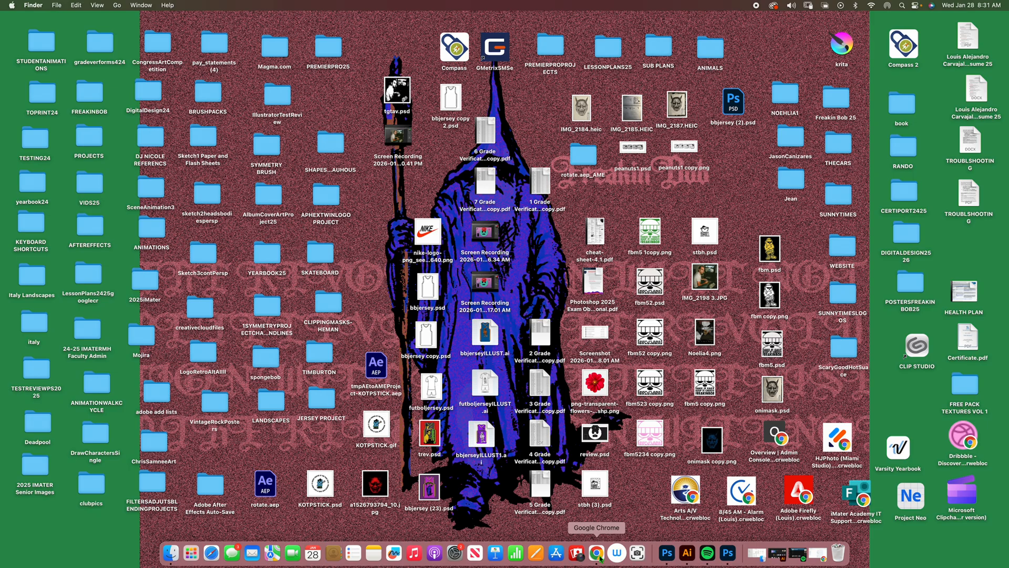
- In Google Chrome, find the basketball jersey project post in the Period 01 class stream and open its bbjersey.psd attachment
{"action": "left_click", "coordinate": [597, 553]}
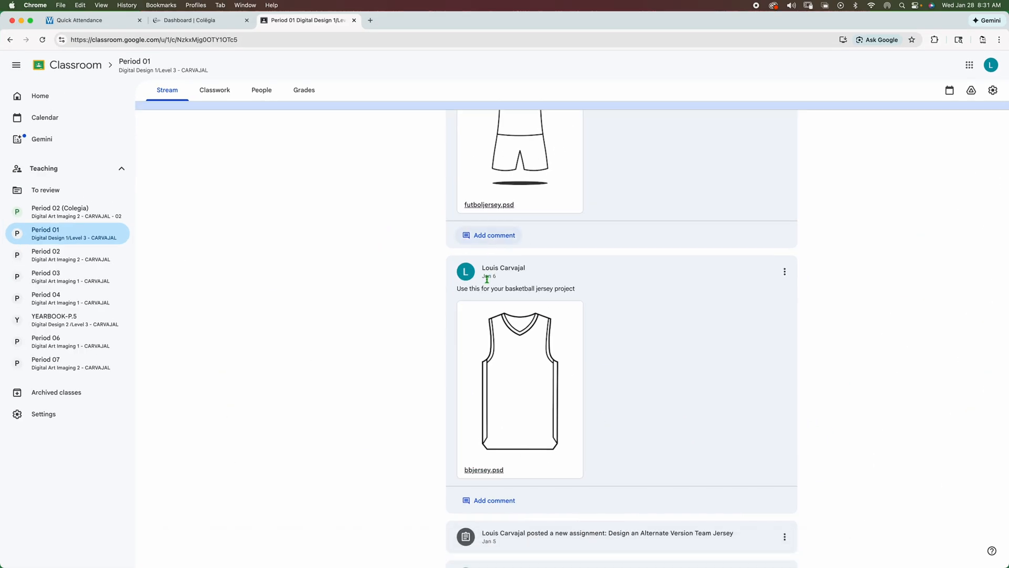
{"action": "scroll", "coordinate": [496, 290], "scroll_direction": "up", "scroll_amount": 3}
{"action": "scroll", "coordinate": [497, 289], "scroll_direction": "up", "scroll_amount": 1}
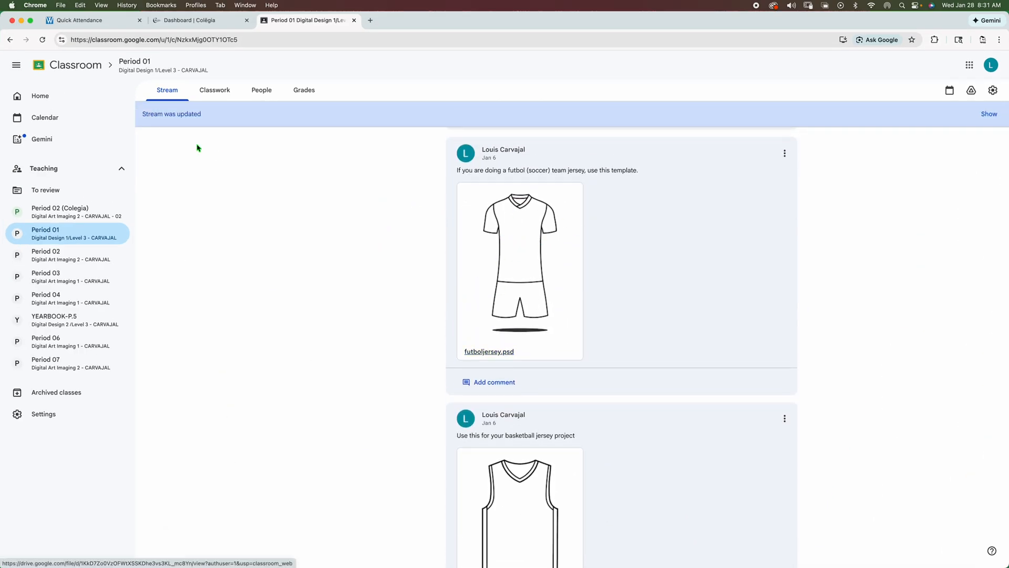
{"action": "scroll", "coordinate": [500, 241], "scroll_direction": "up", "scroll_amount": 3}
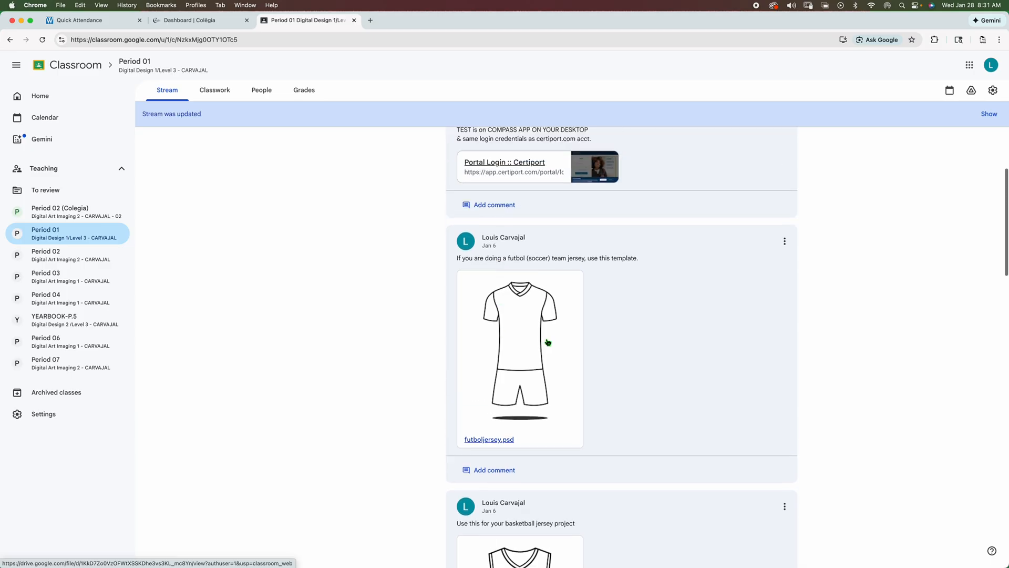
{"action": "scroll", "coordinate": [524, 330], "scroll_direction": "down", "scroll_amount": 10}
{"action": "scroll", "coordinate": [528, 335], "scroll_direction": "up", "scroll_amount": 3}
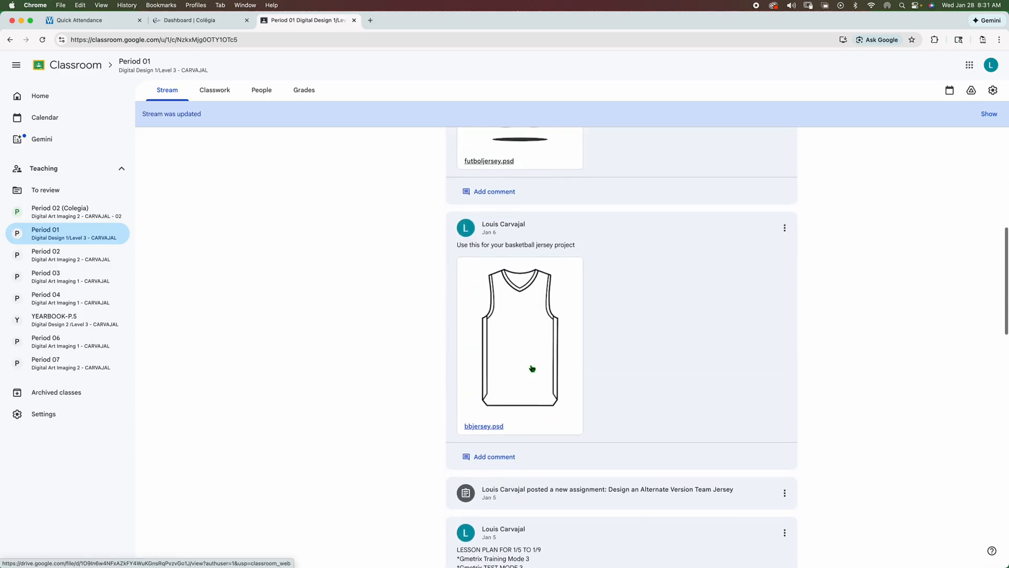
{"action": "left_click", "coordinate": [527, 335]}
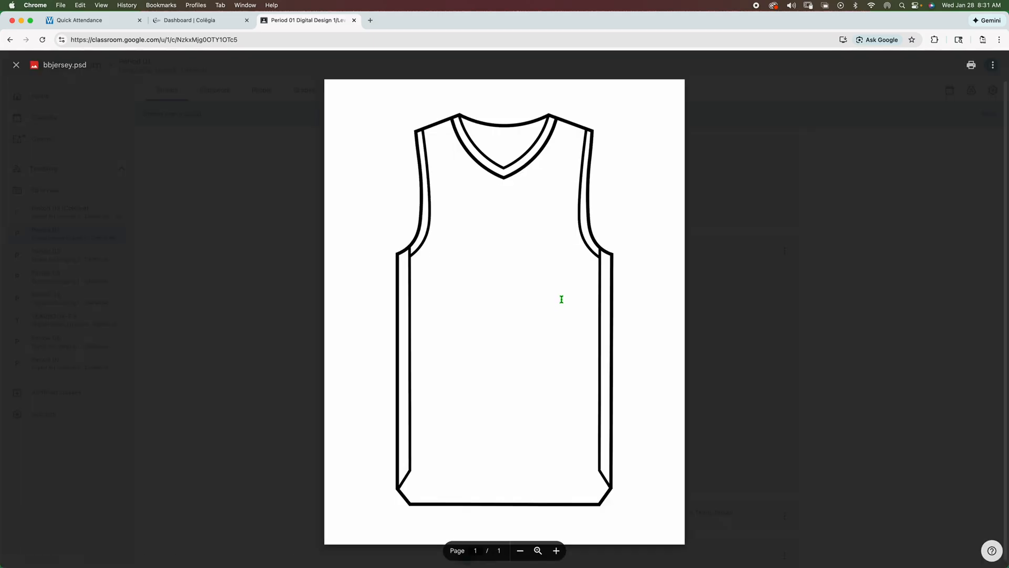
- Open the bbjersey.psd preview in its own browser tab and download the file
{"action": "left_click", "coordinate": [993, 65]}
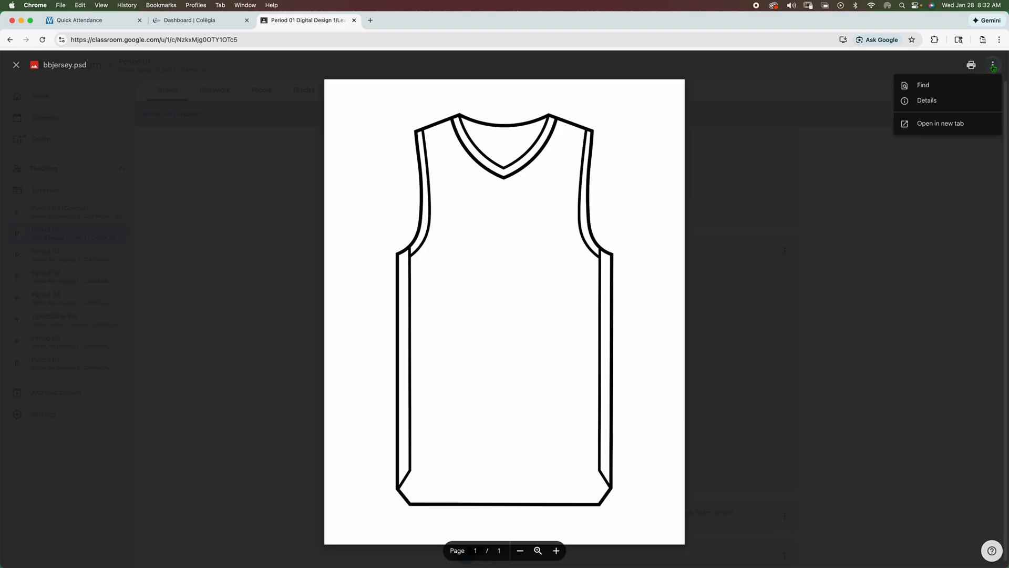
{"action": "left_click", "coordinate": [936, 125]}
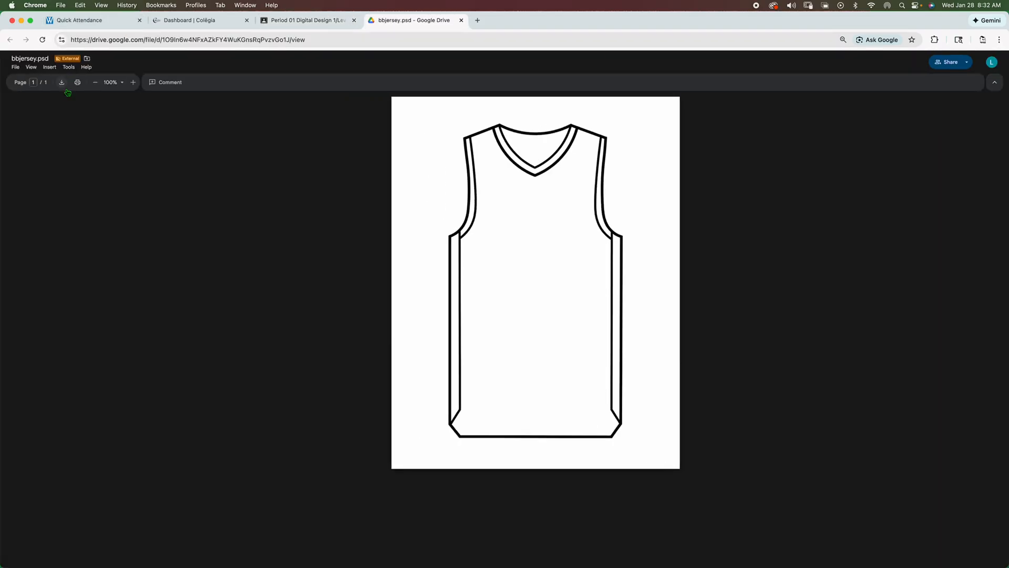
{"action": "left_click", "coordinate": [64, 85]}
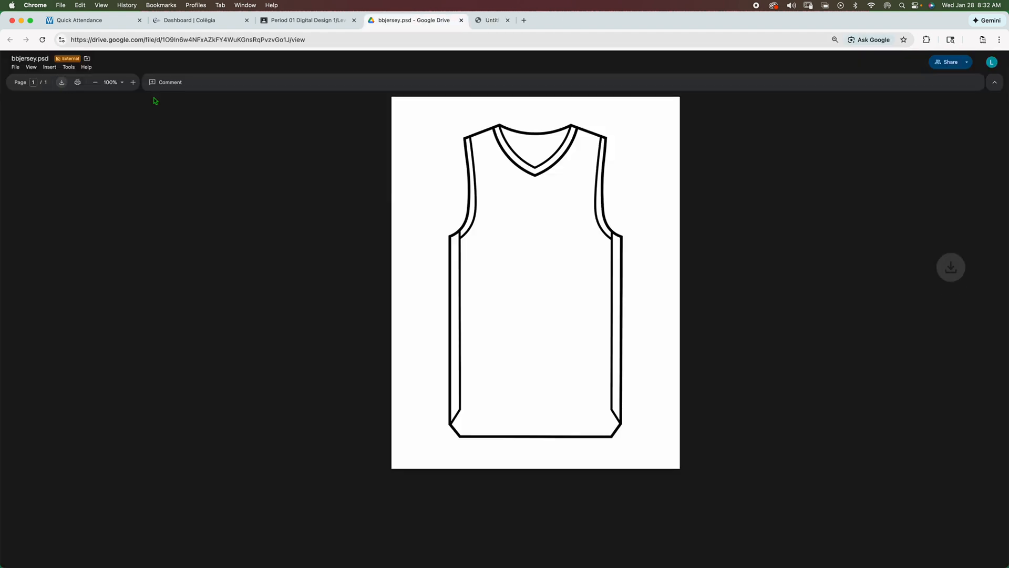
- Check the recent downloads for the jersey template and open bbjersey (2).psd from the desktop in Photoshop
{"action": "key", "text": "F11"}
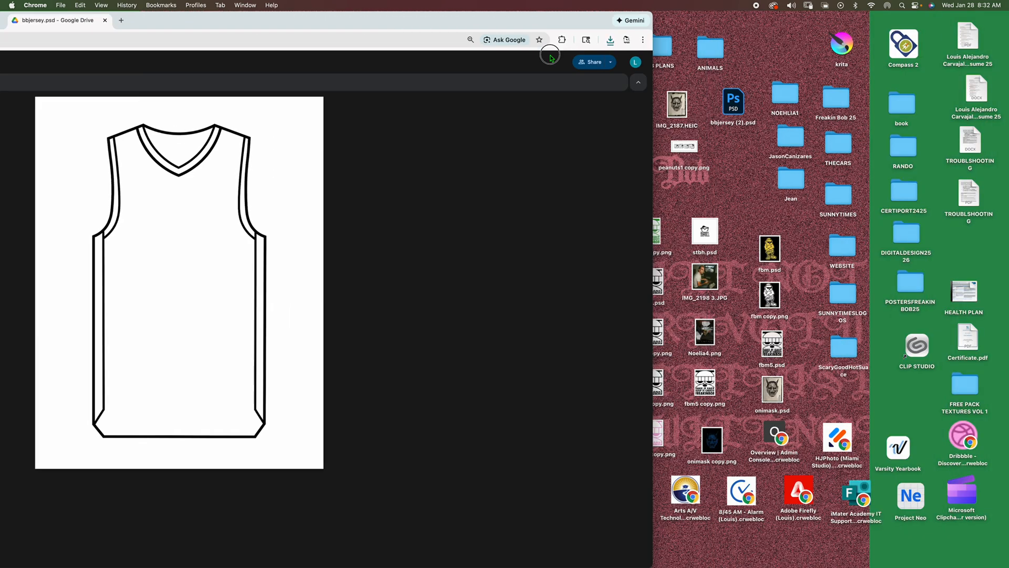
{"action": "left_click", "coordinate": [578, 40]}
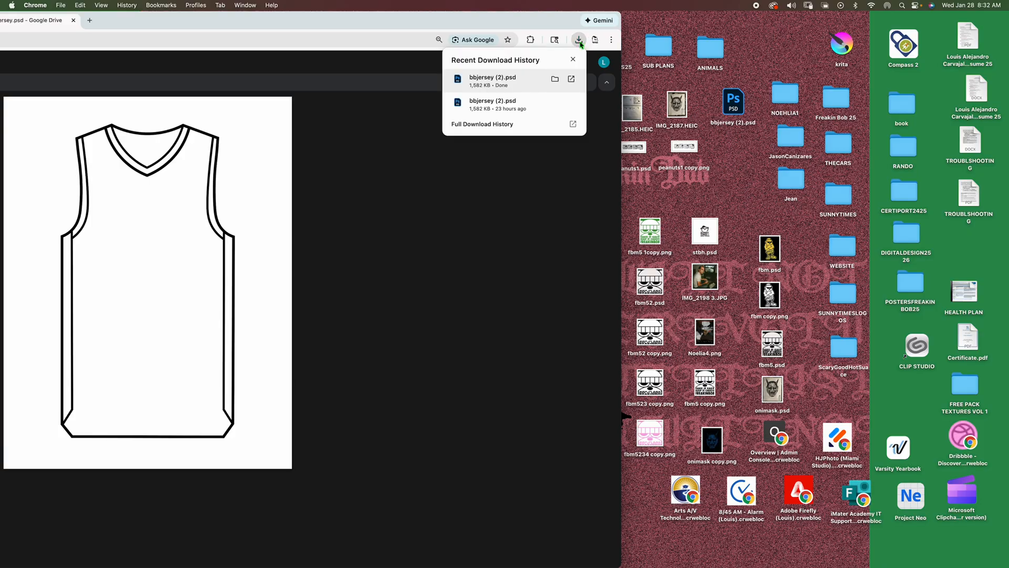
{"action": "mouse_move", "coordinate": [485, 83]}
{"action": "left_mouse_down"}
{"action": "mouse_move", "coordinate": [728, 144]}
{"action": "mouse_move", "coordinate": [491, 80]}
{"action": "left_mouse_up"}
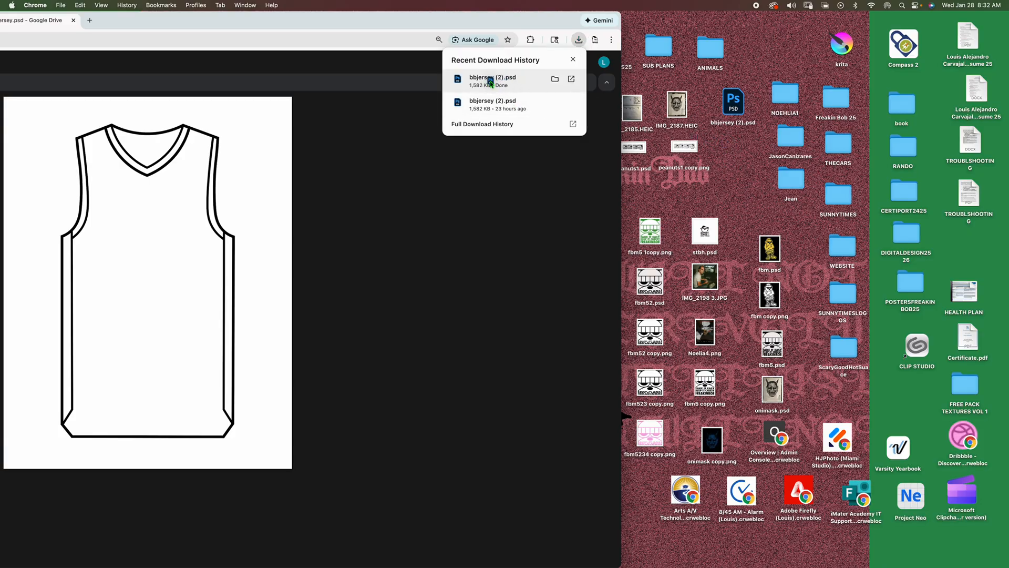
{"action": "left_click", "coordinate": [525, 23]}
{"action": "double_click", "coordinate": [737, 109]}
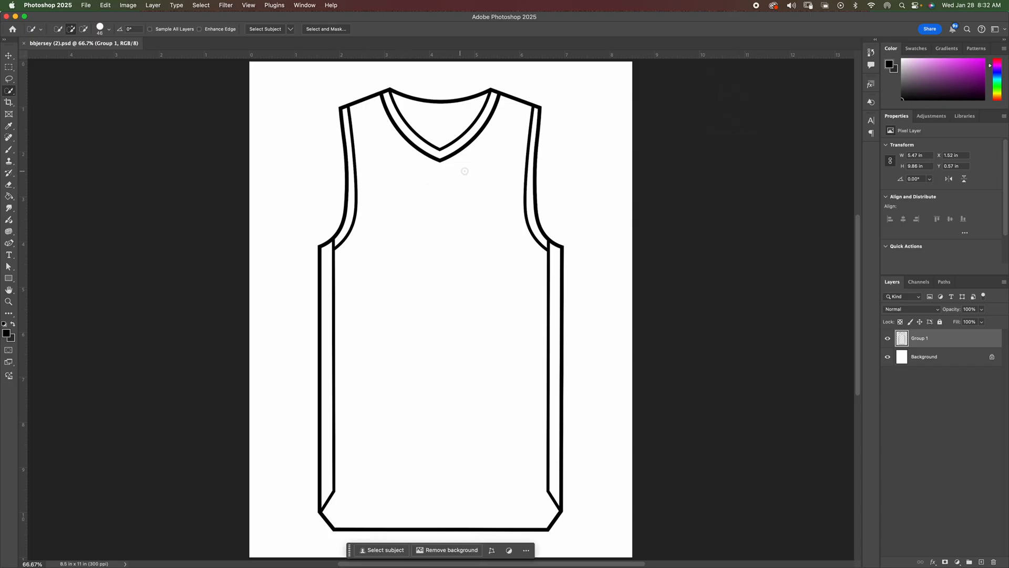
- Toggle the visibility of the Background and Group 1 layers to examine what each one contains
{"action": "left_click", "coordinate": [888, 358]}
{"action": "left_click", "coordinate": [887, 357]}
{"action": "left_click", "coordinate": [888, 339]}
{"action": "left_click", "coordinate": [888, 339]}
{"action": "left_click", "coordinate": [888, 357]}
{"action": "left_click", "coordinate": [888, 358]}
{"action": "left_click", "coordinate": [888, 339]}
{"action": "left_click", "coordinate": [888, 339]}
- Open wiz1 copy.jpg from the Freakin Bob 25 desktop folder in Adobe Photoshop 2025
{"action": "left_click_drag", "start_coordinate": [686, 20], "coordinate": [313, 142]}
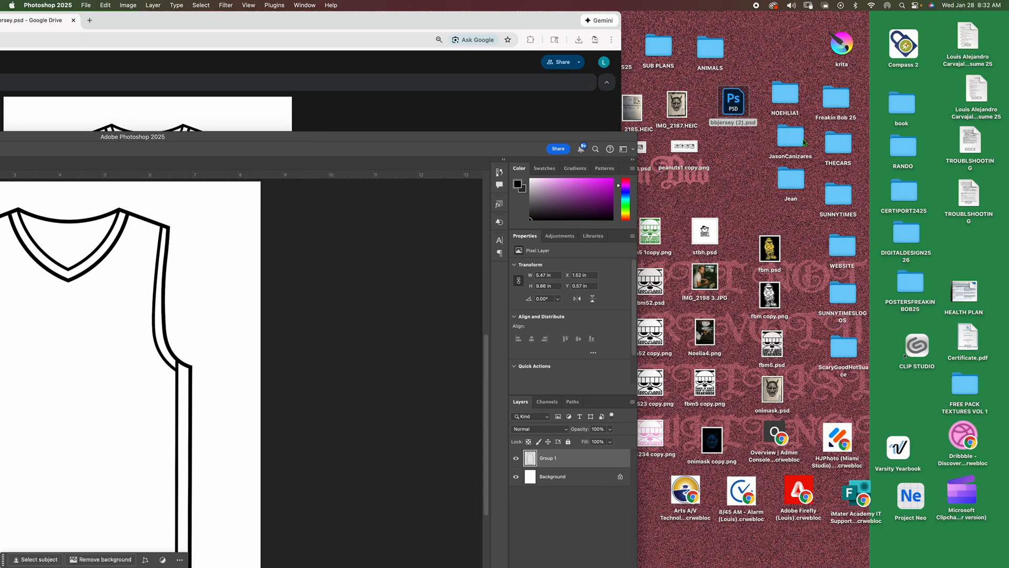
{"action": "double_click", "coordinate": [835, 99]}
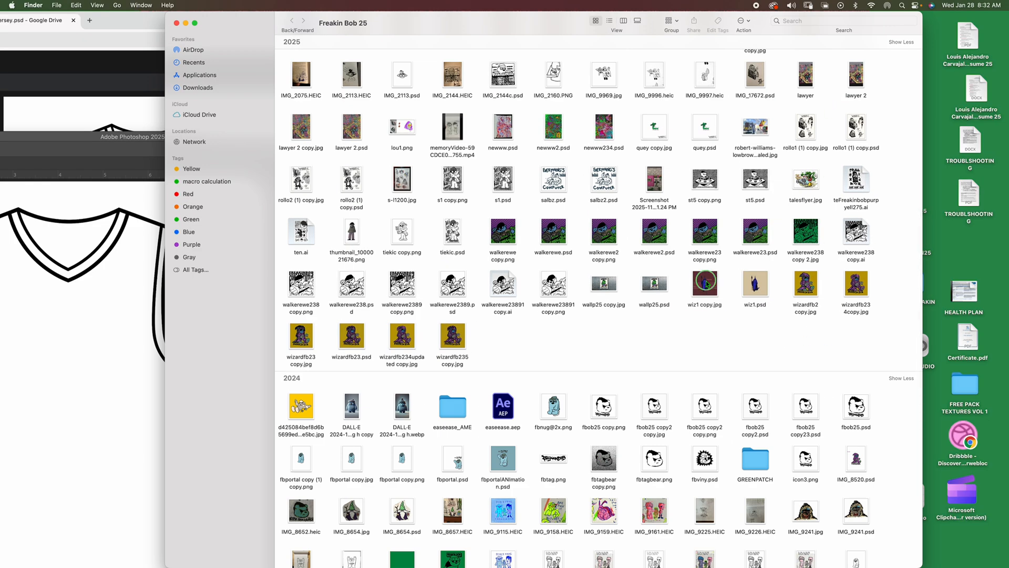
{"action": "right_click", "coordinate": [706, 281]}
{"action": "mouse_move", "coordinate": [801, 297]}
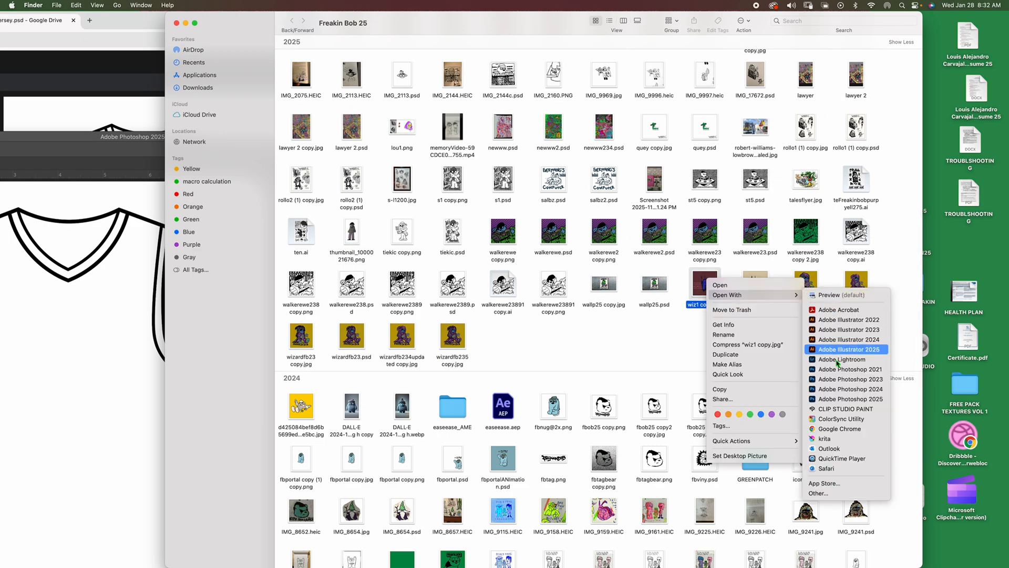
{"action": "left_click", "coordinate": [847, 399]}
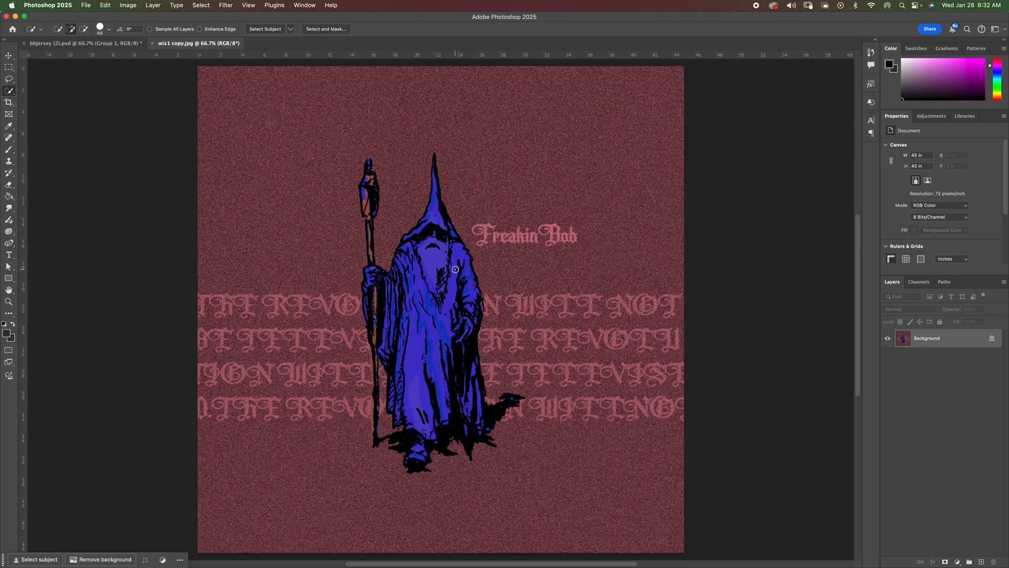
- Select the wizard figure with the Object Selection Tool and add the upper part of his staff to the selection
{"action": "left_click", "coordinate": [9, 92]}
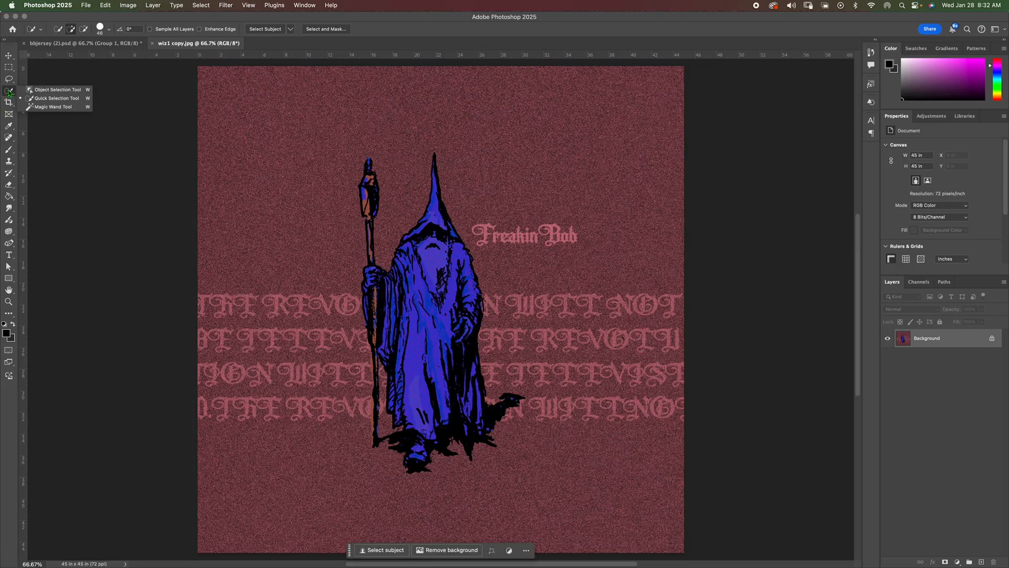
{"action": "left_click", "coordinate": [59, 91]}
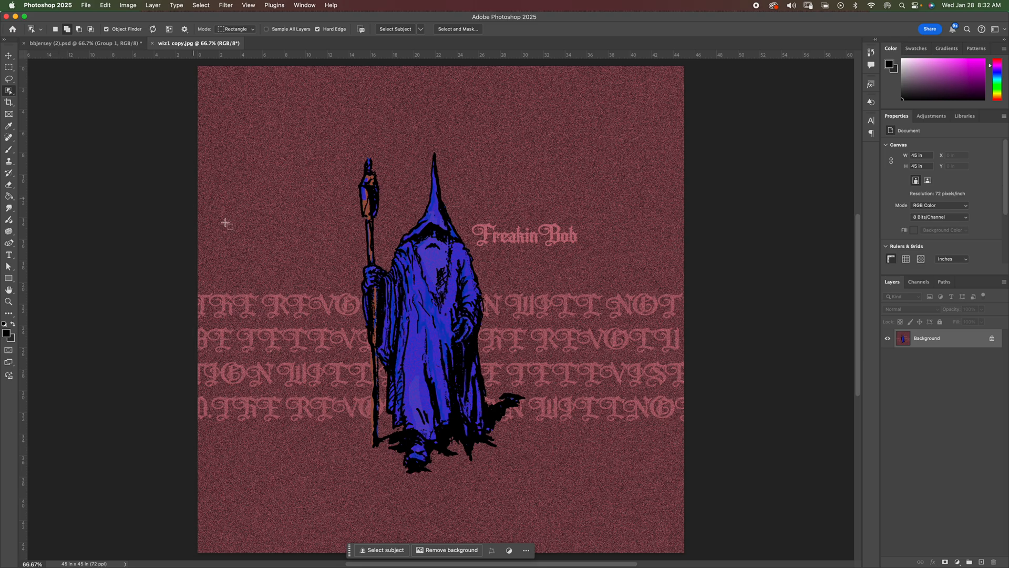
{"action": "left_click", "coordinate": [435, 301]}
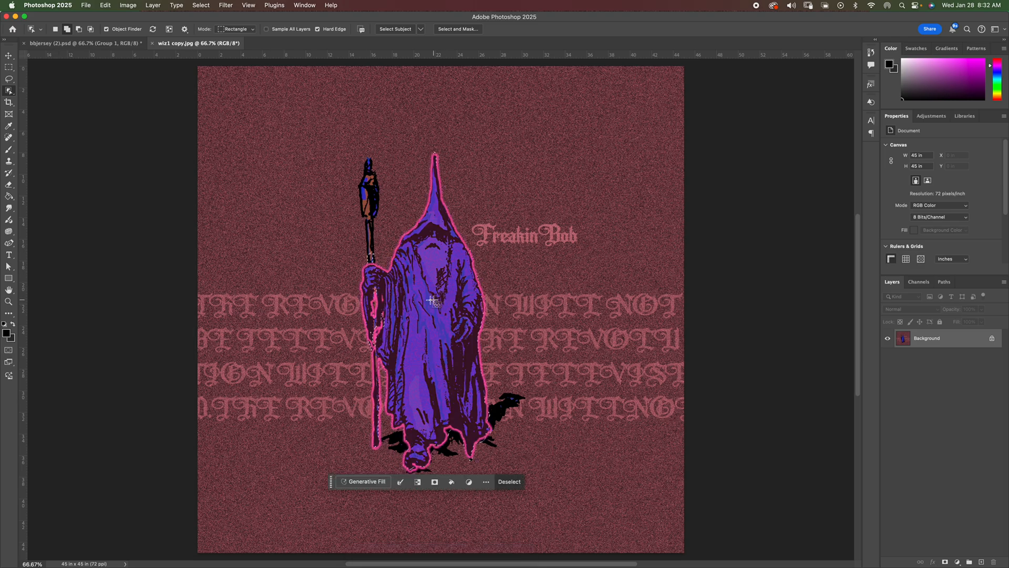
{"action": "left_click", "coordinate": [370, 212], "text": "shift"}
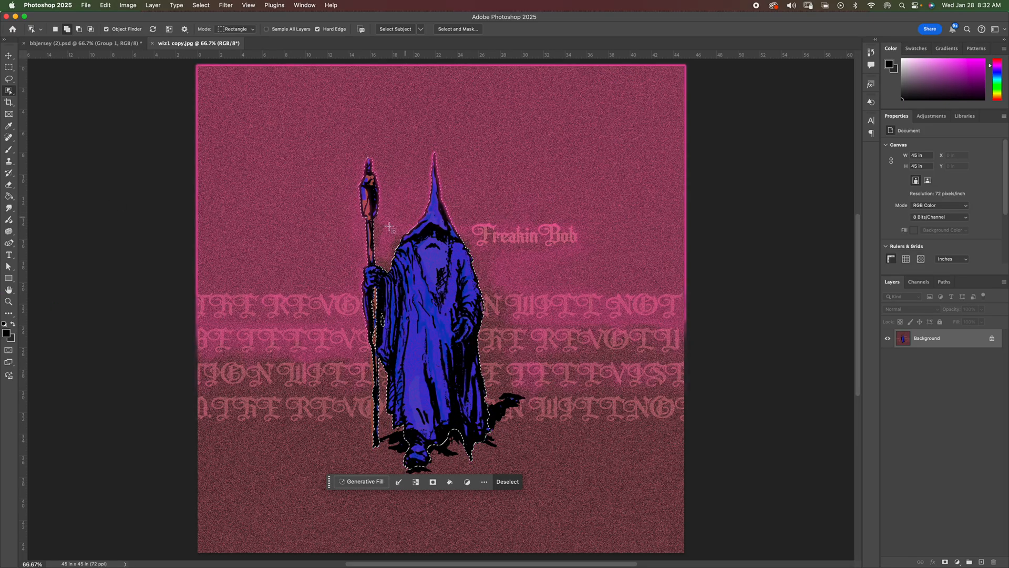
- Add the black shadow around the wizard's feet to the selection using the Quick Selection Tool with an 18 px brush
{"action": "left_click_drag", "start_coordinate": [8, 90], "coordinate": [47, 101]}
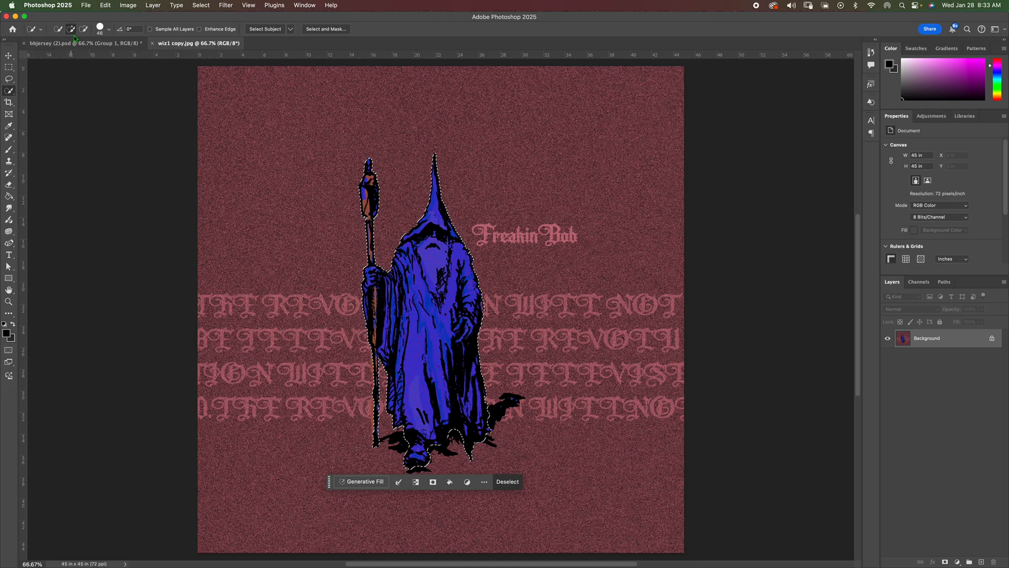
{"action": "left_click", "coordinate": [102, 32]}
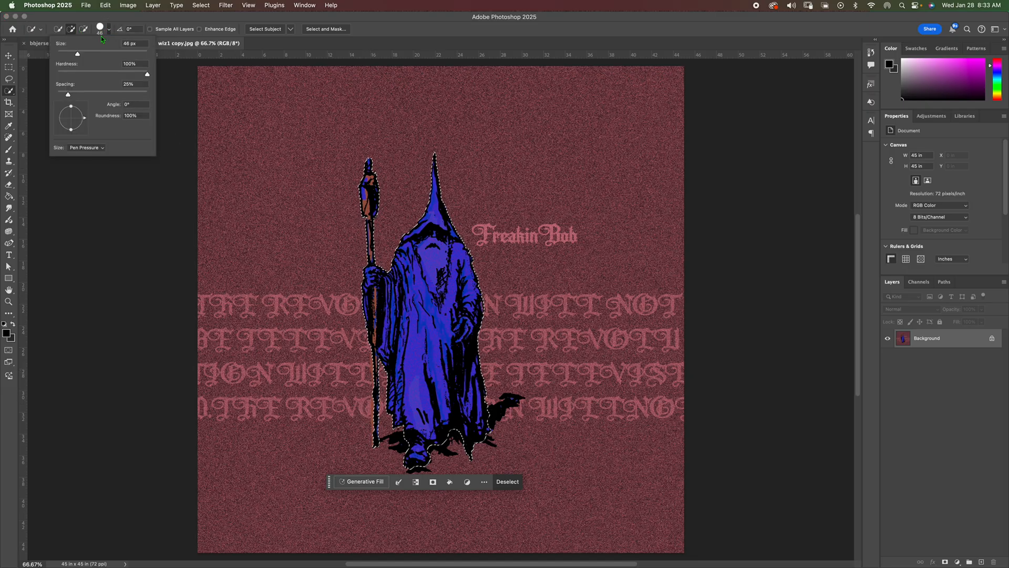
{"action": "left_click", "coordinate": [66, 53]}
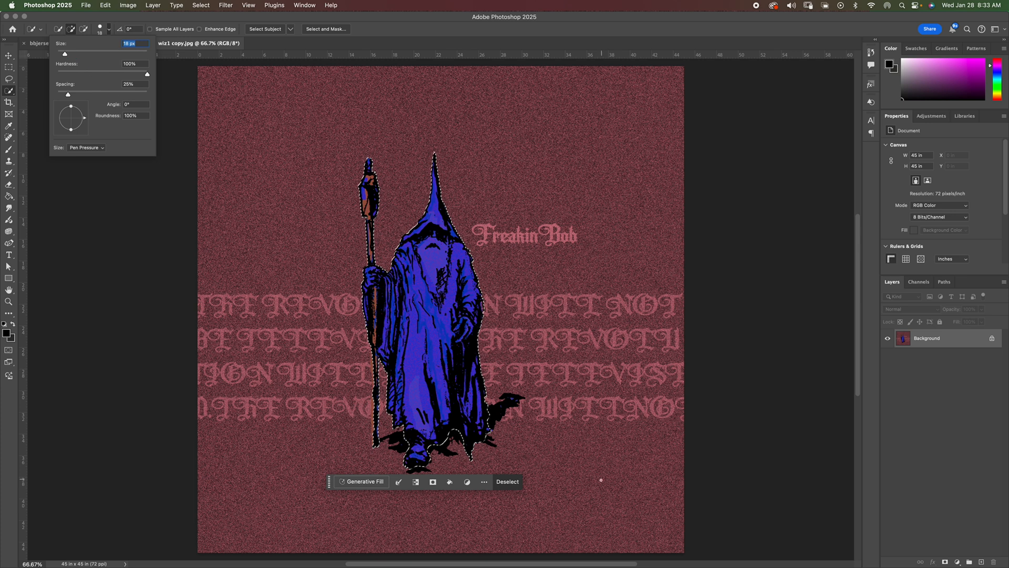
{"action": "left_click", "coordinate": [493, 417]}
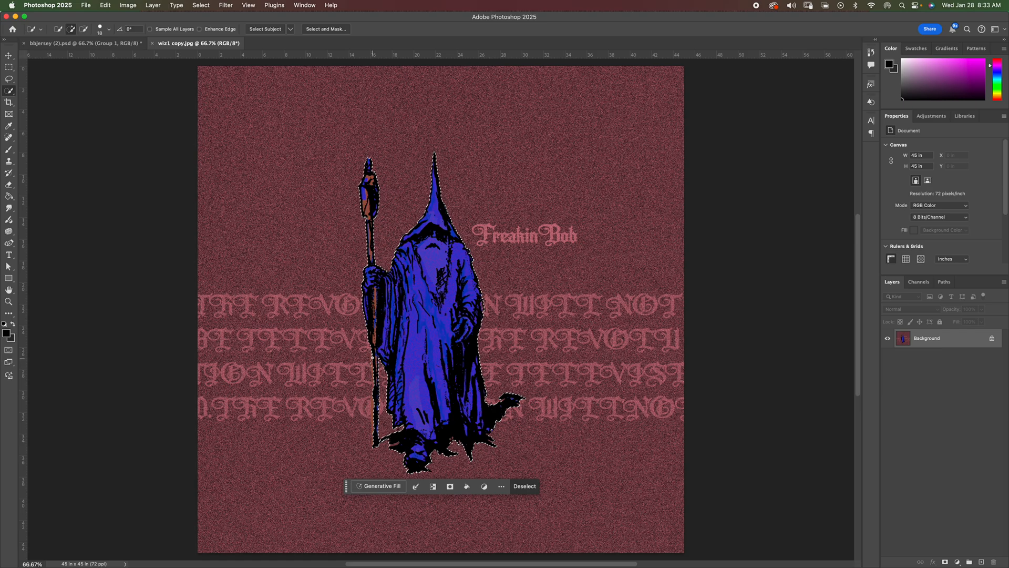
- Extend the selection along the lower staff and subtract the excess background beside it with the Quick Selection Tool
{"action": "left_click_drag", "start_coordinate": [372, 354], "coordinate": [371, 373]}
{"action": "left_click_drag", "start_coordinate": [372, 420], "coordinate": [375, 443]}
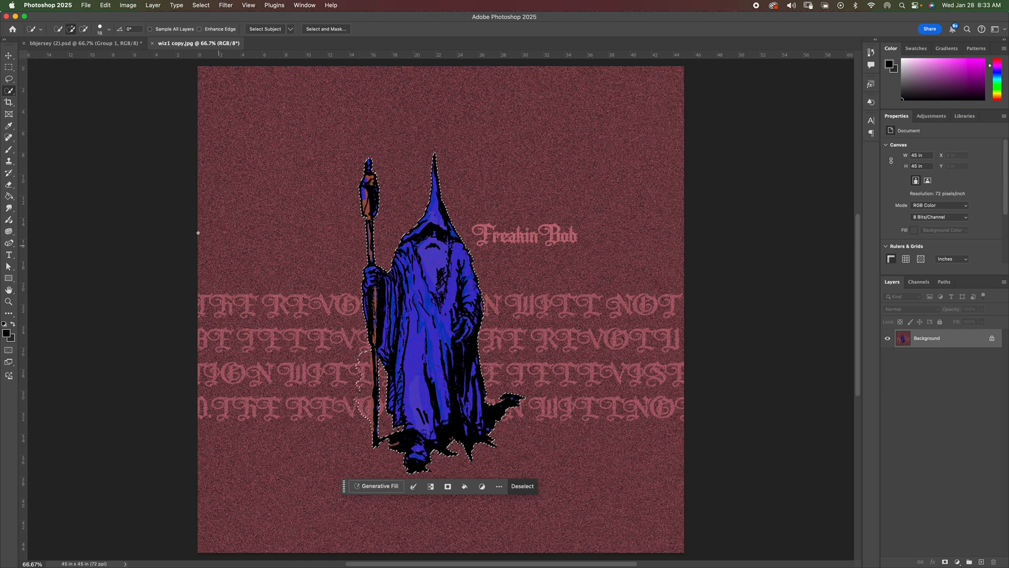
{"action": "left_click", "coordinate": [83, 29]}
{"action": "left_click", "coordinate": [71, 28]}
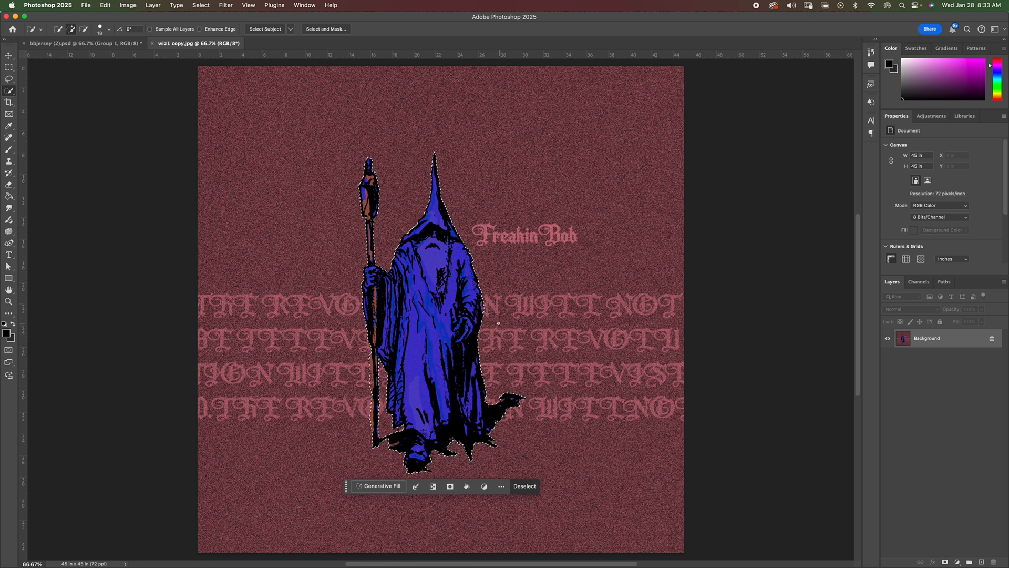
- Copy the selected wizard and paste it into the bbjersey (2).psd document
{"action": "left_click", "coordinate": [105, 6]}
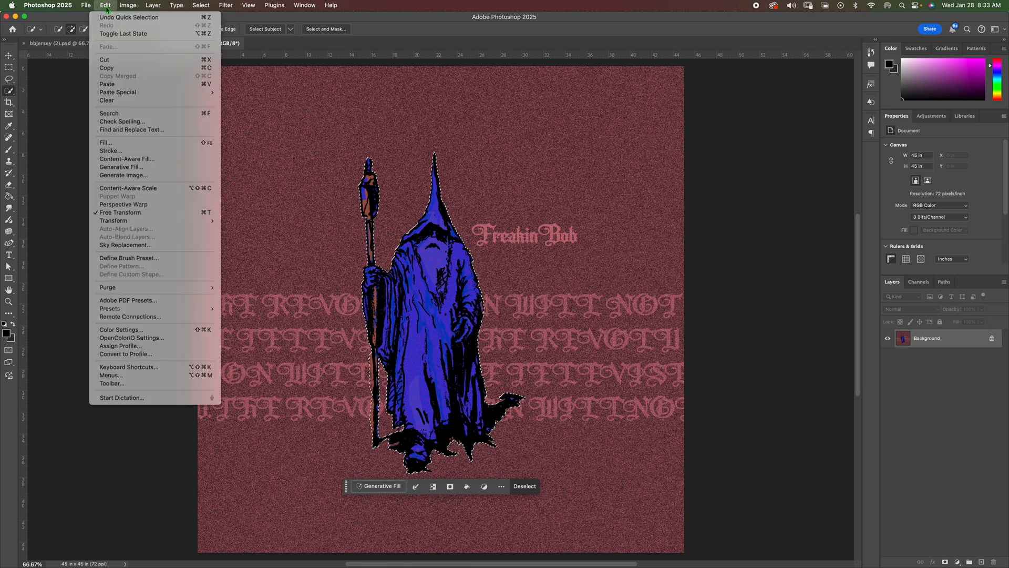
{"action": "left_click", "coordinate": [113, 69]}
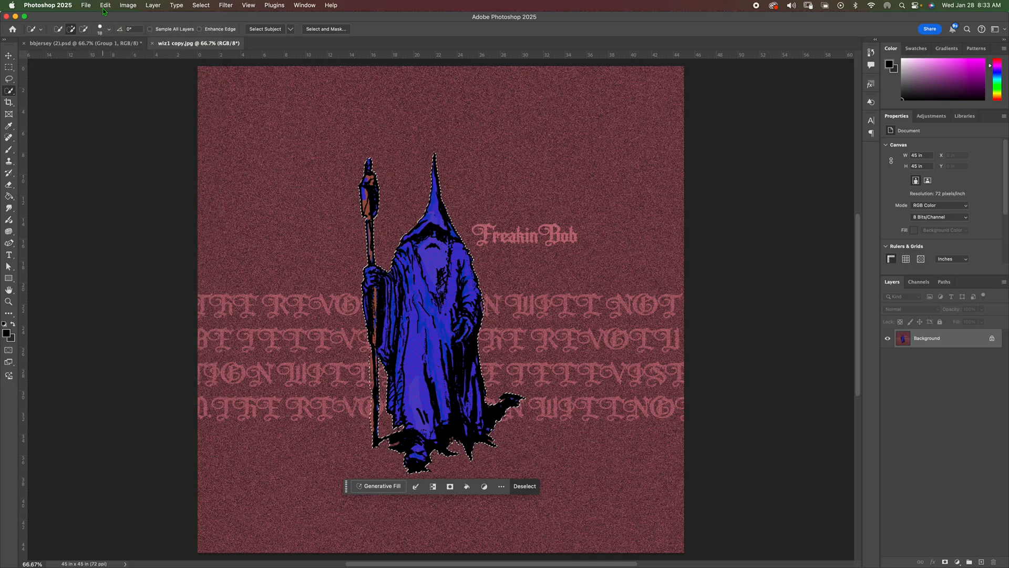
{"action": "left_click", "coordinate": [97, 45]}
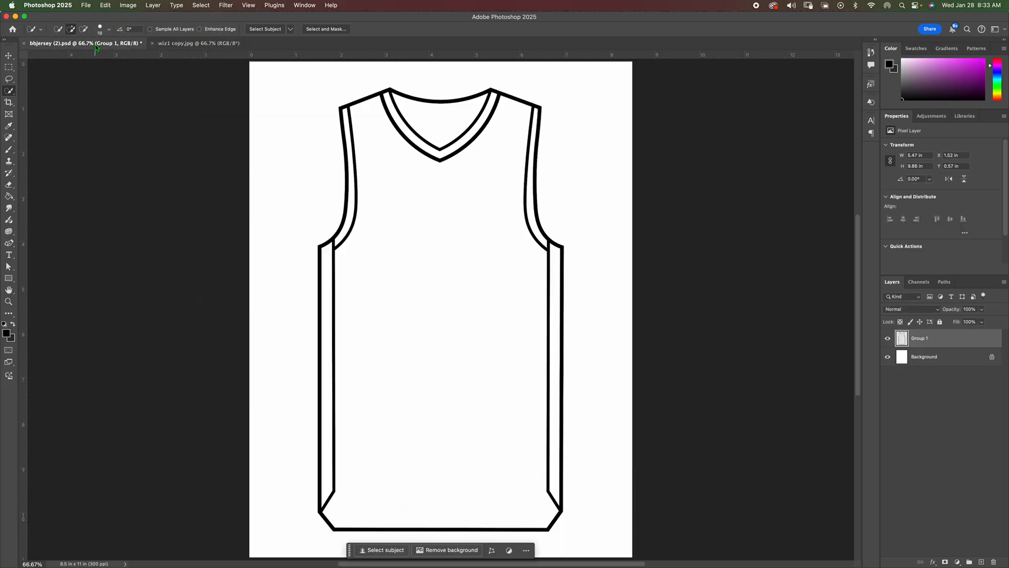
{"action": "left_click", "coordinate": [106, 5]}
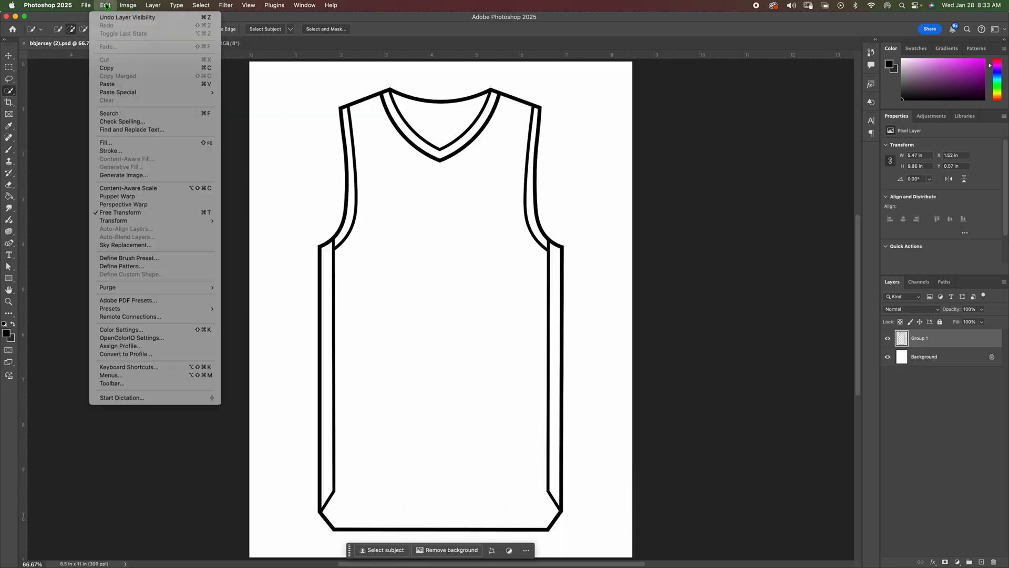
{"action": "left_click", "coordinate": [126, 89]}
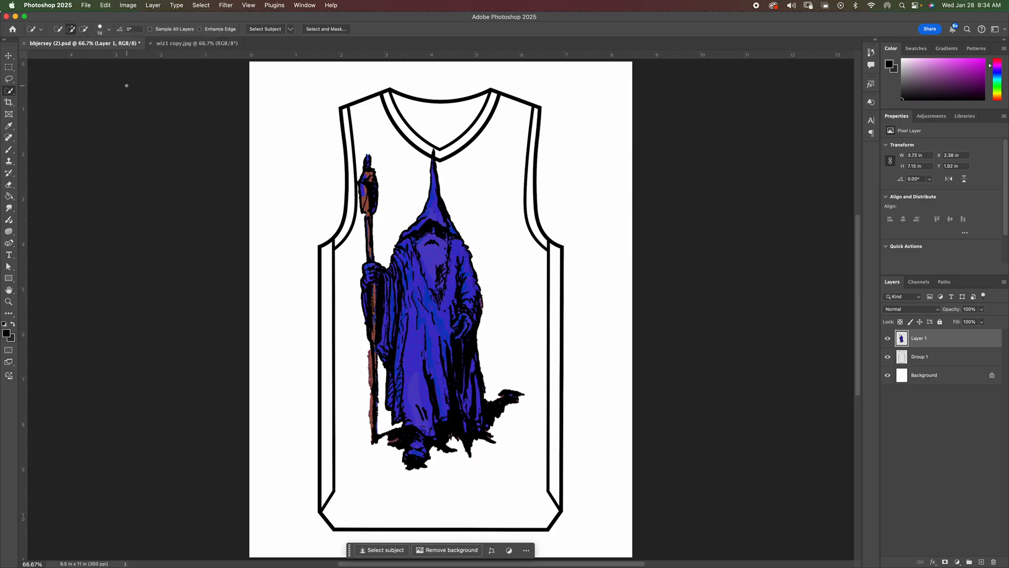
- With Show Transform Controls enabled for the Move Tool, scale the pasted wizard down and place it on the jersey front below the collar
{"action": "left_click", "coordinate": [9, 55]}
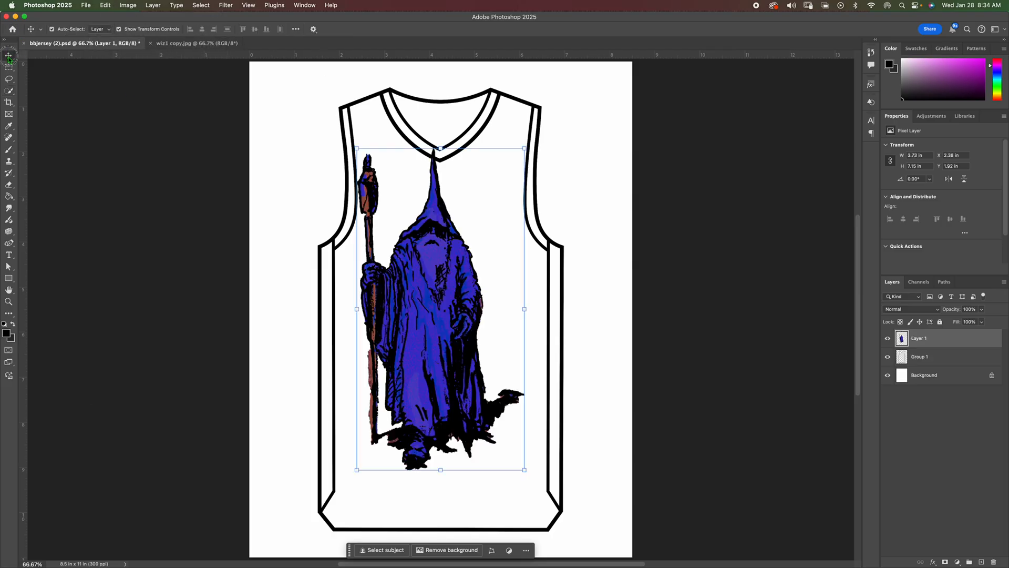
{"action": "left_click", "coordinate": [127, 30]}
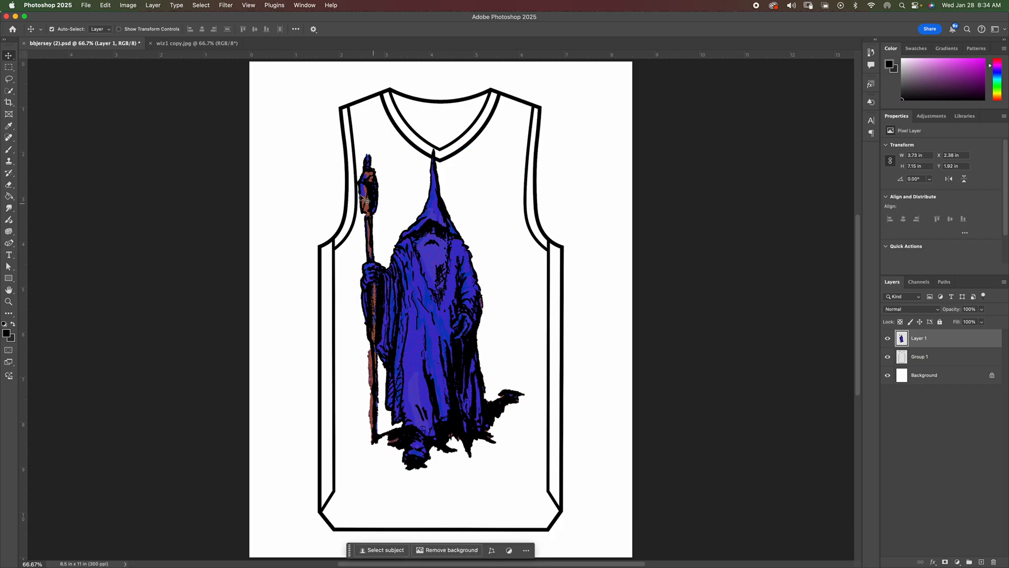
{"action": "left_click", "coordinate": [119, 29]}
{"action": "right_click", "coordinate": [11, 58]}
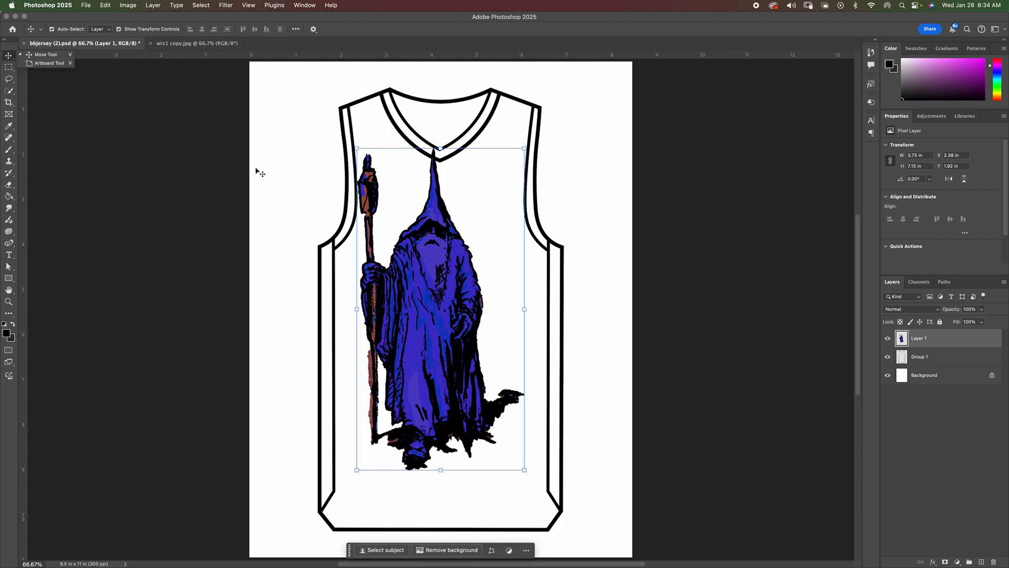
{"action": "left_click_drag", "start_coordinate": [523, 149], "coordinate": [484, 229]}
{"action": "left_click_drag", "start_coordinate": [410, 354], "coordinate": [427, 366]}
{"action": "left_click", "coordinate": [931, 413]}
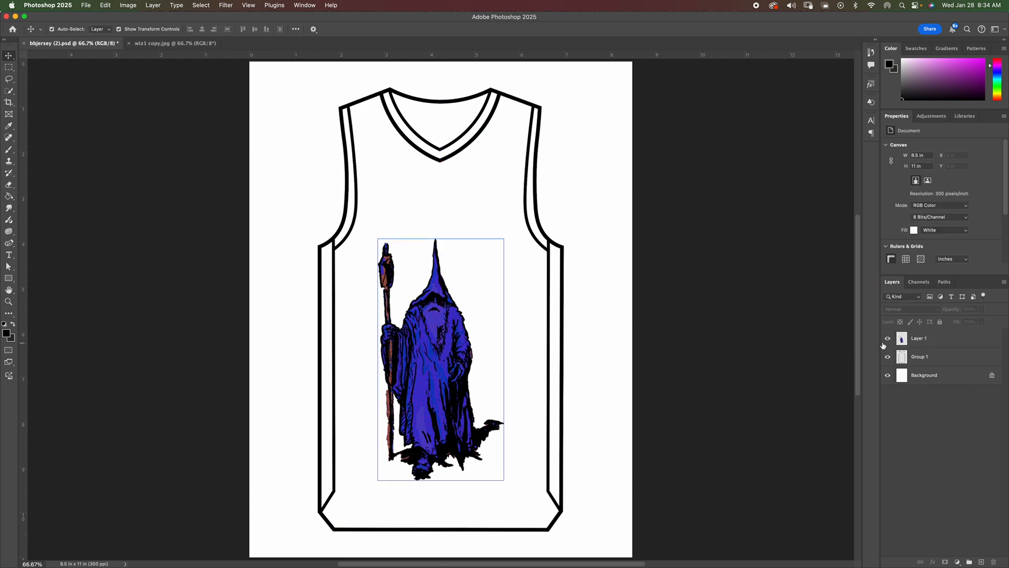
- Add a Gradient Fill layer directly above the Background layer, keeping it behind the jersey outline
{"action": "left_click", "coordinate": [887, 338]}
{"action": "left_click", "coordinate": [888, 338]}
{"action": "left_click", "coordinate": [918, 371]}
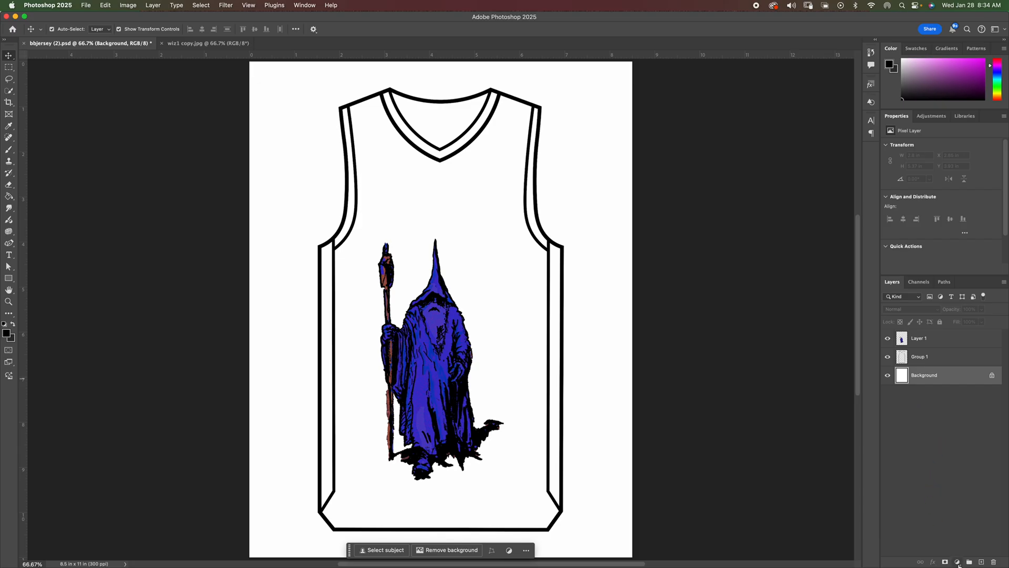
{"action": "left_click", "coordinate": [957, 562]}
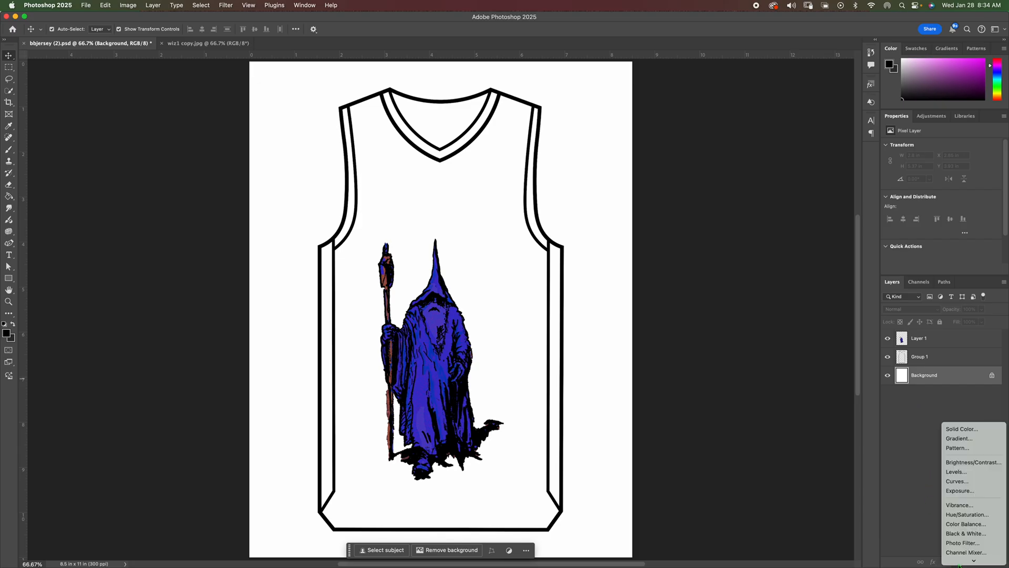
{"action": "left_click", "coordinate": [965, 438]}
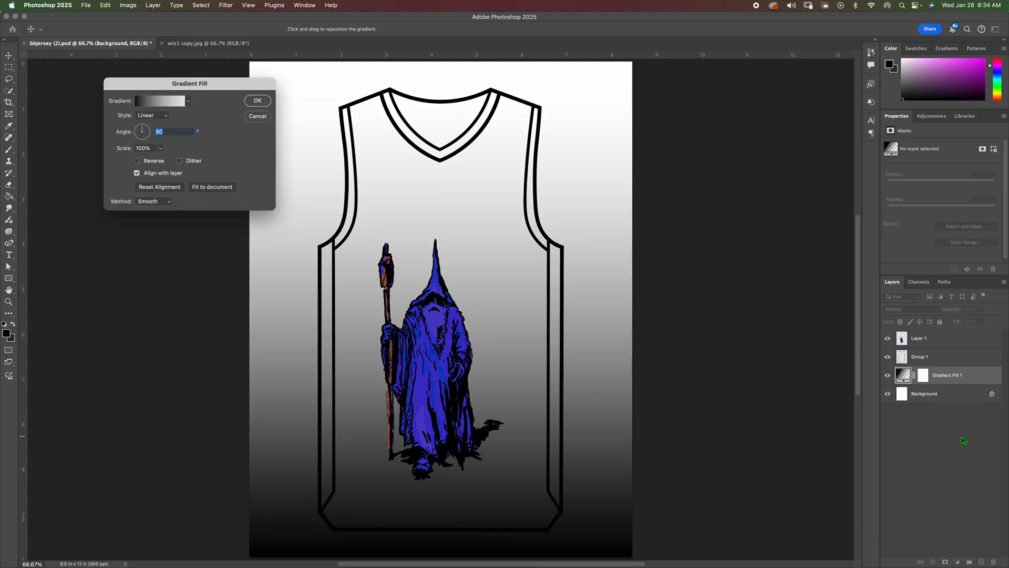
{"action": "left_click", "coordinate": [162, 104]}
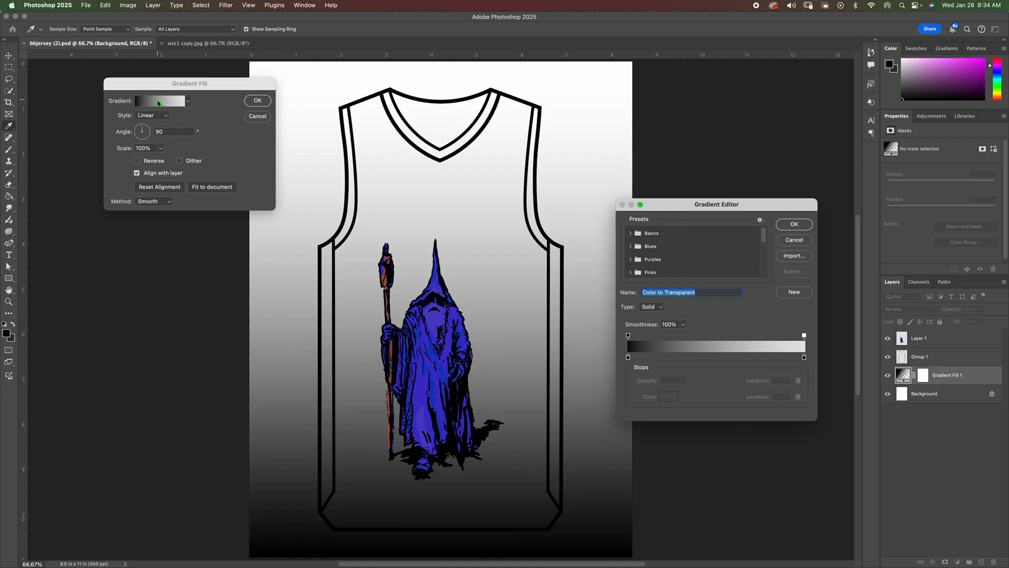
{"action": "left_click", "coordinate": [794, 240]}
- Apply the Purple_05 preset from the Purples set to the gradient fill, with the scale at 129%
{"action": "left_click", "coordinate": [188, 101]}
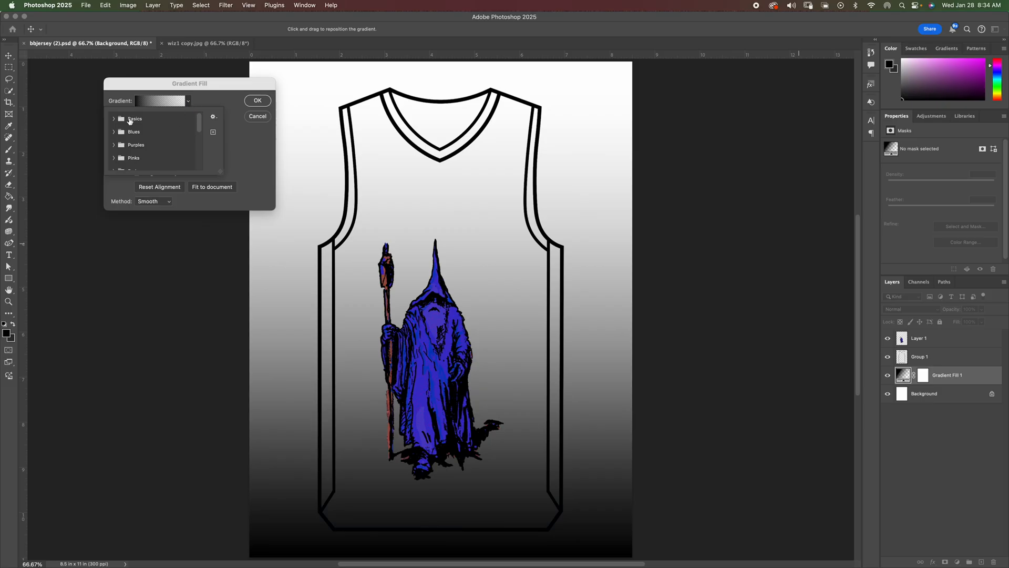
{"action": "left_click", "coordinate": [114, 145]}
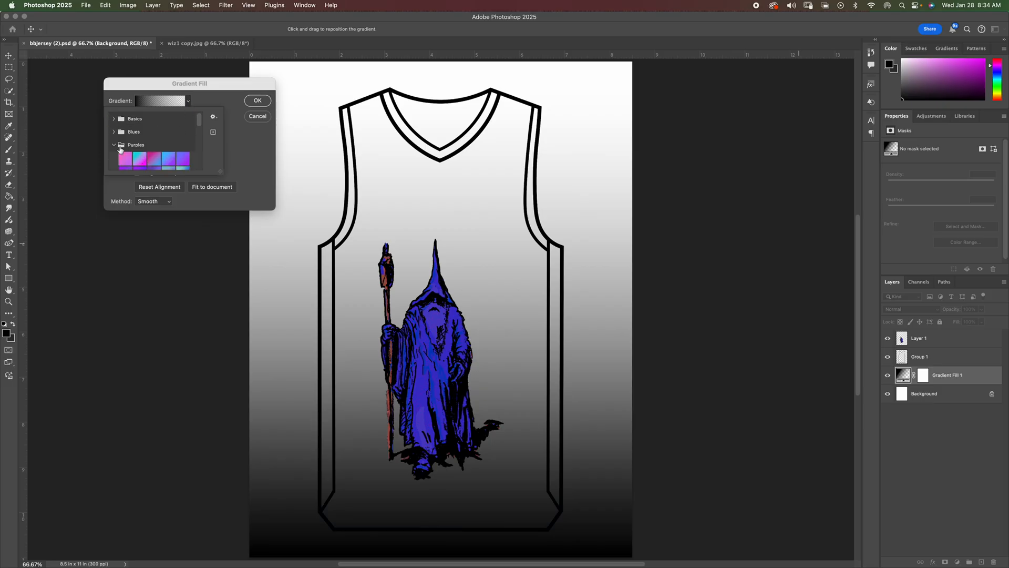
{"action": "left_click", "coordinate": [183, 160]}
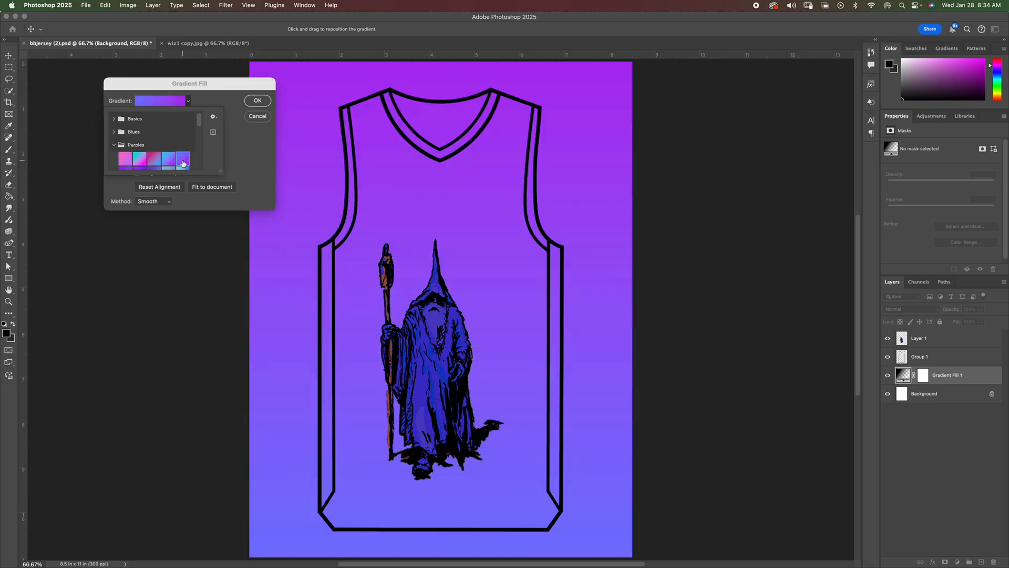
{"action": "left_click", "coordinate": [258, 100]}
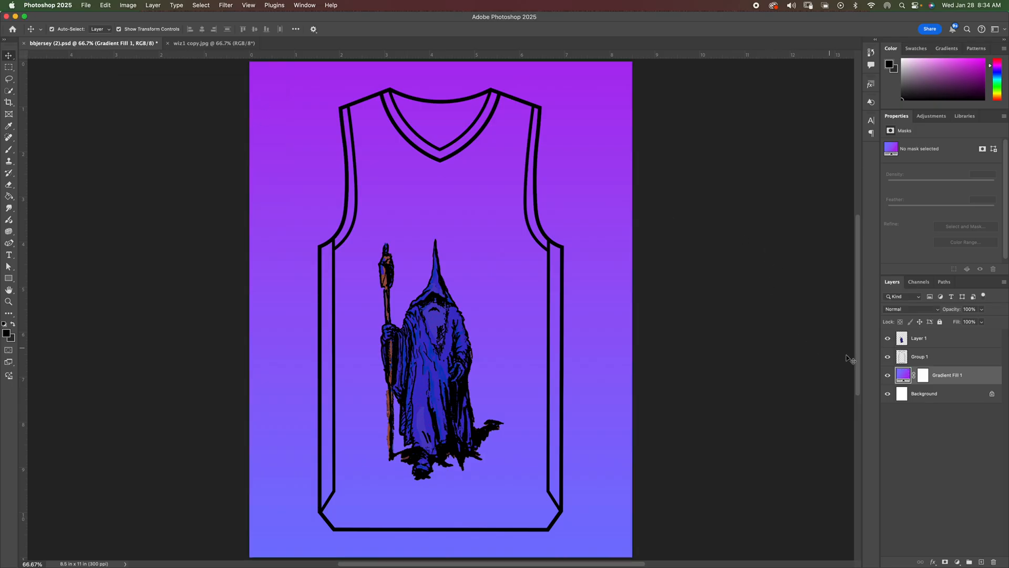
- Edit the Gradient Fill 1 layer so its blue starting color stop uses the muted blue #6c6bd0
{"action": "double_click", "coordinate": [904, 376]}
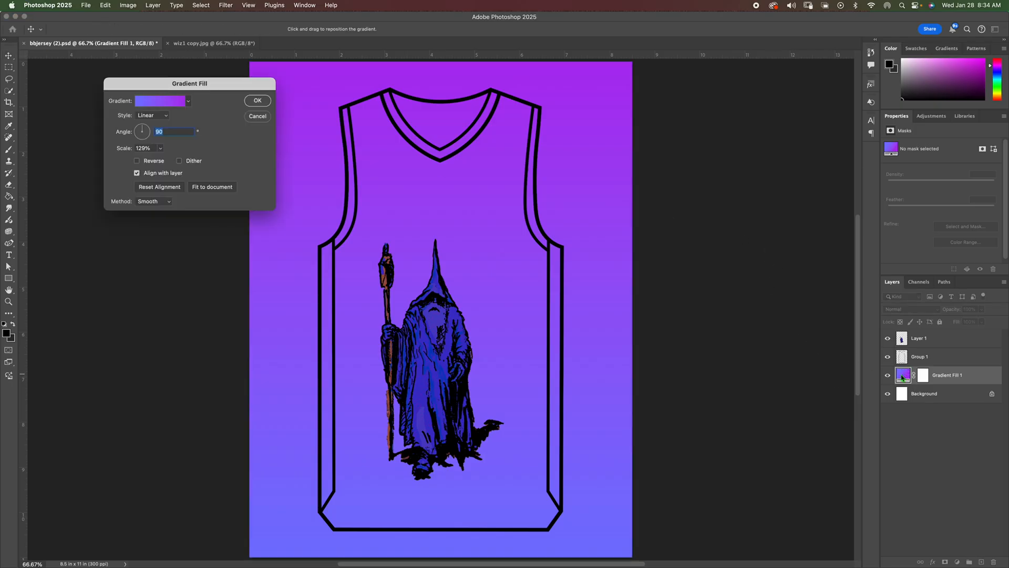
{"action": "left_click", "coordinate": [154, 101]}
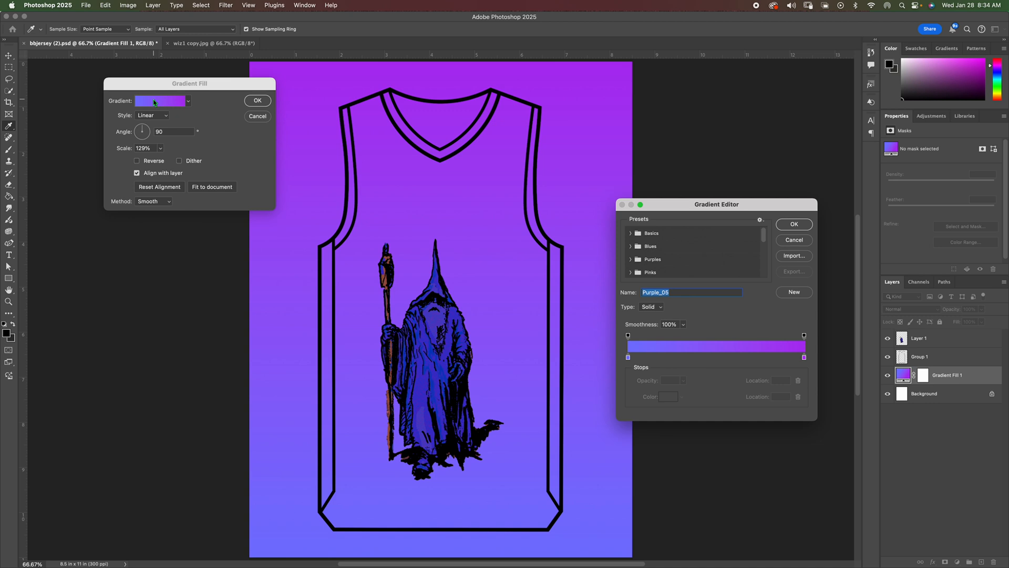
{"action": "double_click", "coordinate": [628, 357]}
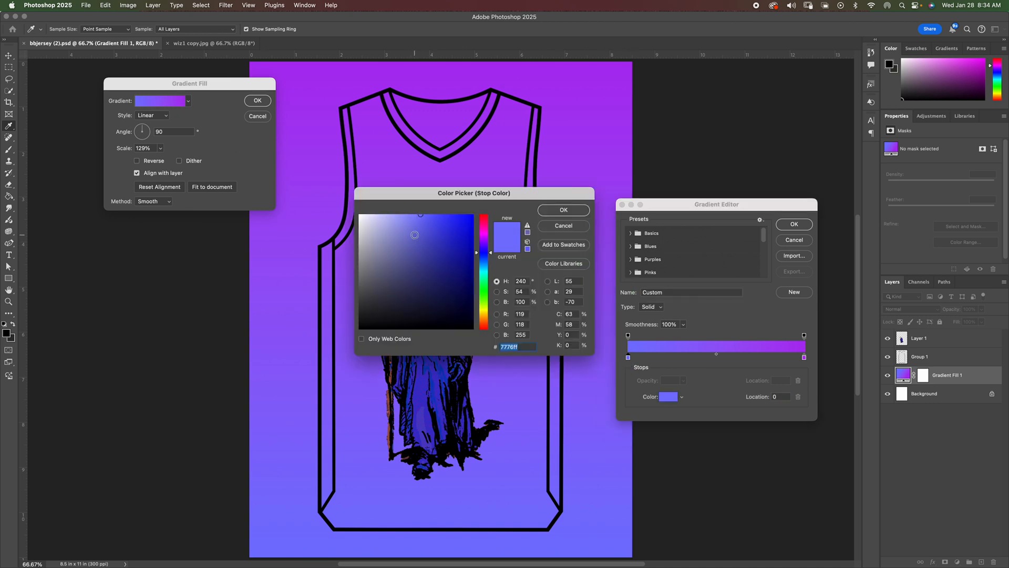
{"action": "left_click", "coordinate": [414, 235]}
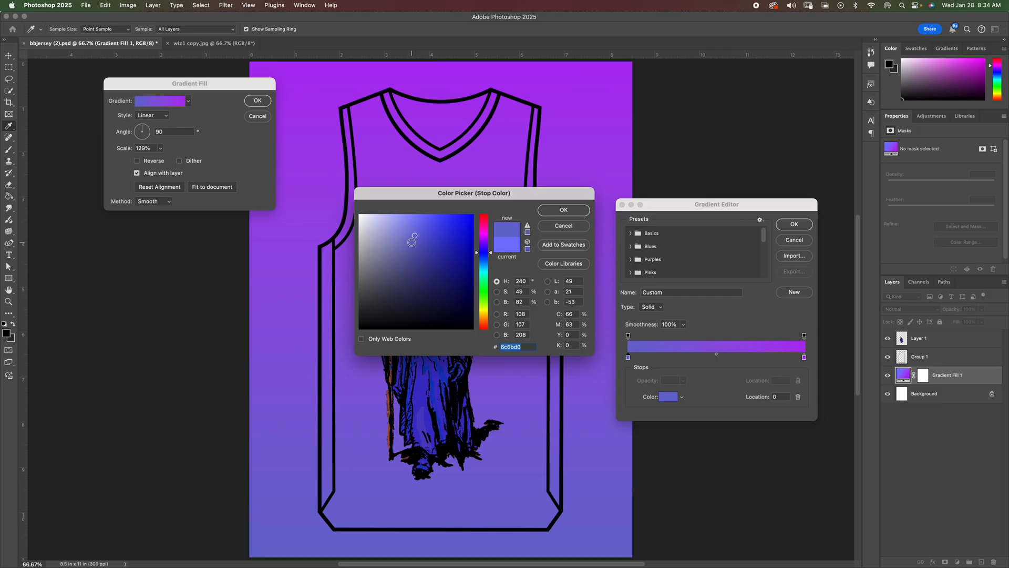
{"action": "left_click", "coordinate": [560, 211]}
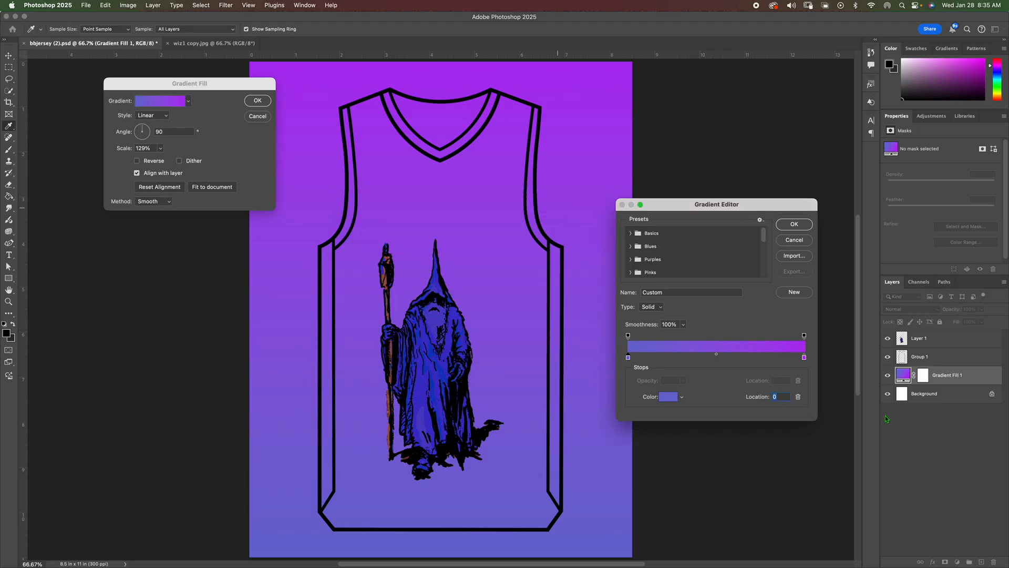
{"action": "left_click", "coordinate": [794, 224]}
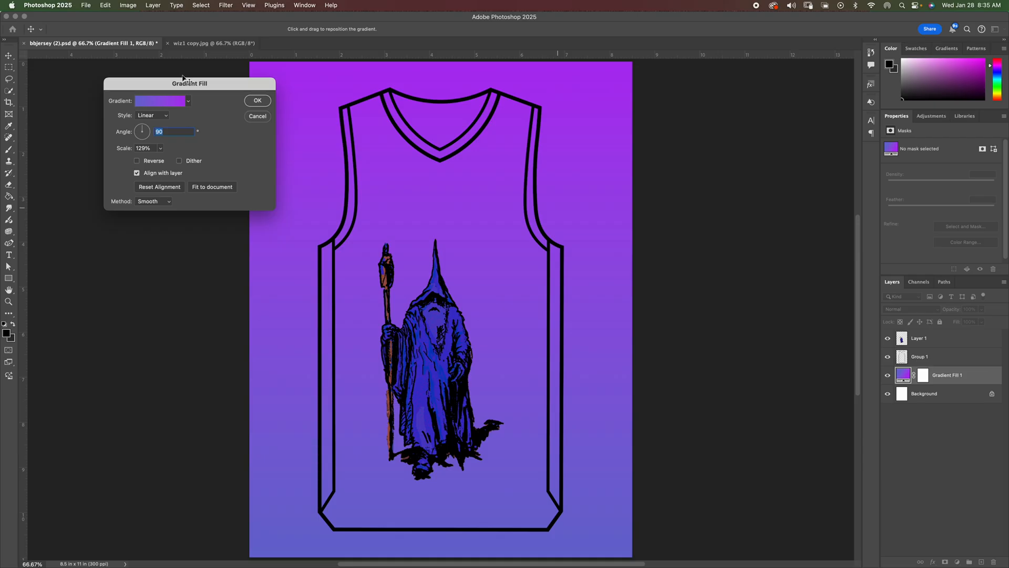
{"action": "left_click", "coordinate": [255, 103]}
- Enlarge the wizard to about 109% and reposition it near the middle of the jersey front
{"action": "left_click", "coordinate": [430, 363]}
{"action": "left_click_drag", "start_coordinate": [430, 362], "coordinate": [430, 361]}
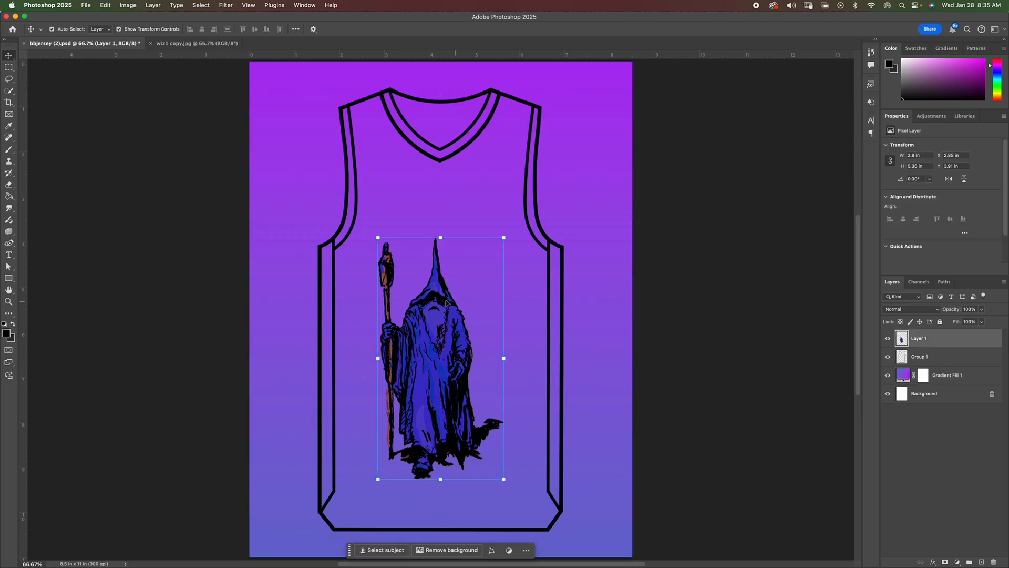
{"action": "left_click_drag", "start_coordinate": [377, 479], "coordinate": [367, 500]}
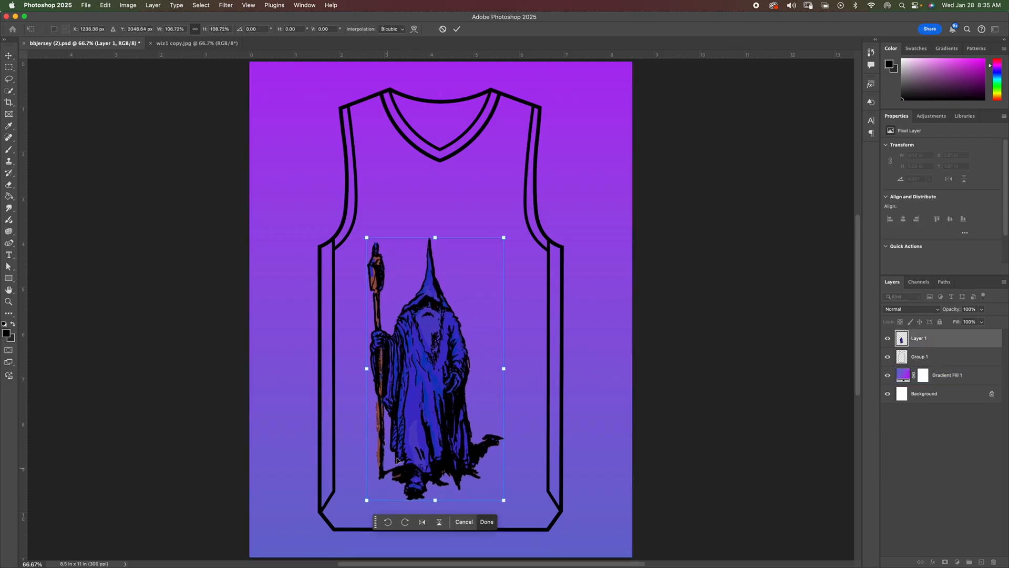
{"action": "left_click_drag", "start_coordinate": [409, 435], "coordinate": [415, 426]}
{"action": "left_click", "coordinate": [661, 395]}
{"action": "left_click", "coordinate": [663, 396]}
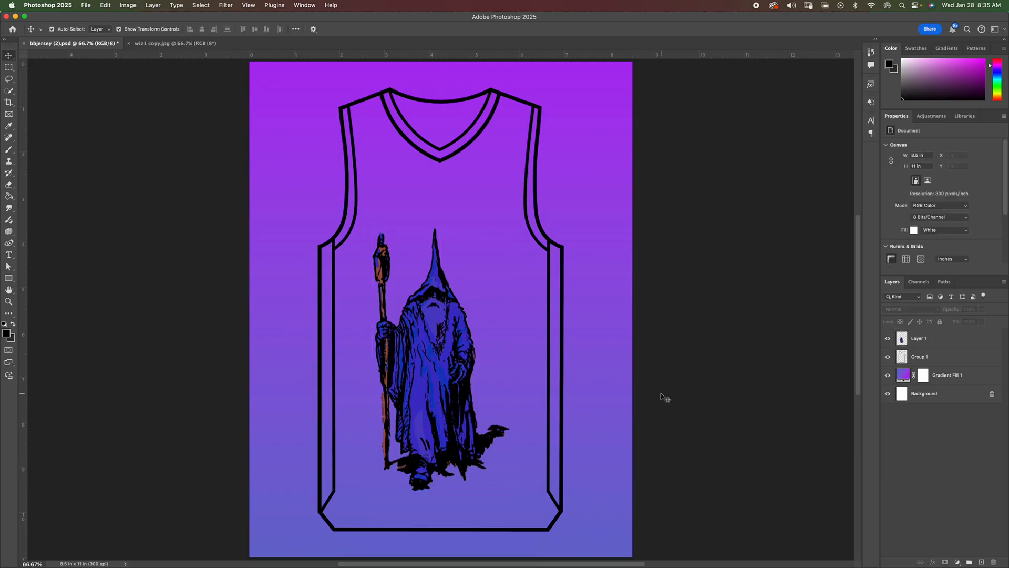
- Duplicate the Group 1 jersey layer and hide the original
{"action": "left_click", "coordinate": [561, 340]}
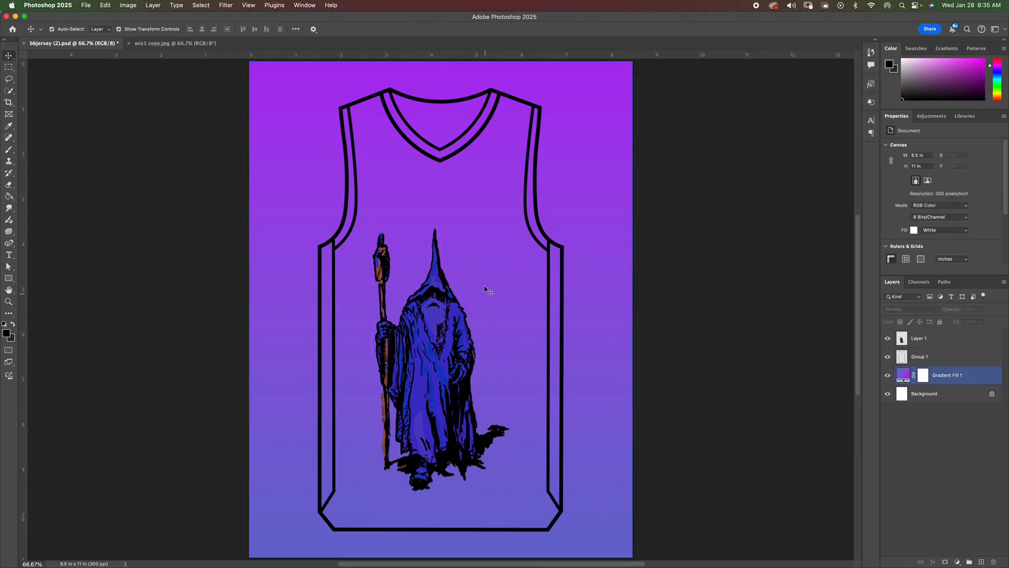
{"action": "left_click", "coordinate": [770, 366]}
{"action": "double_click", "coordinate": [940, 361]}
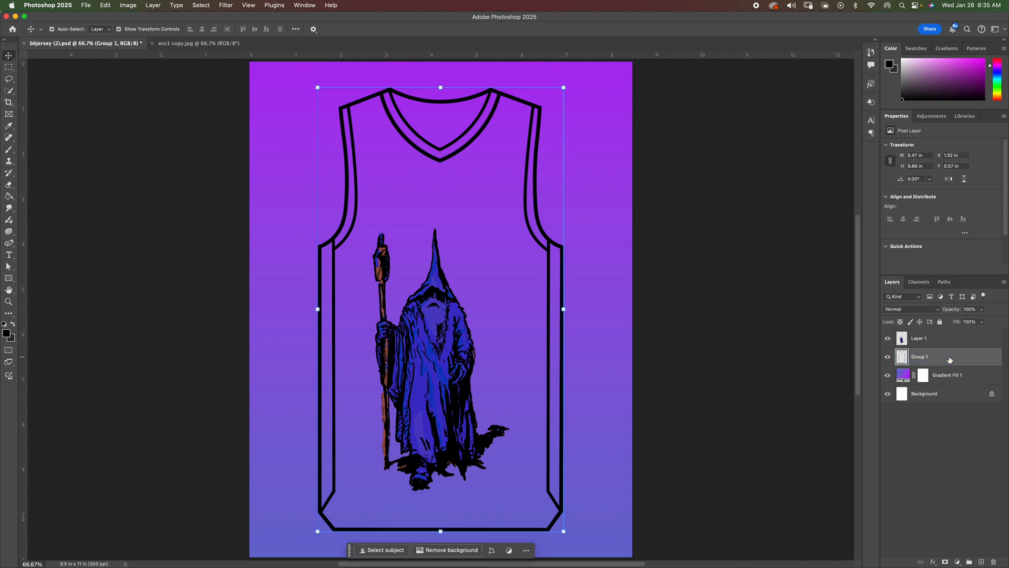
{"action": "left_click", "coordinate": [872, 241]}
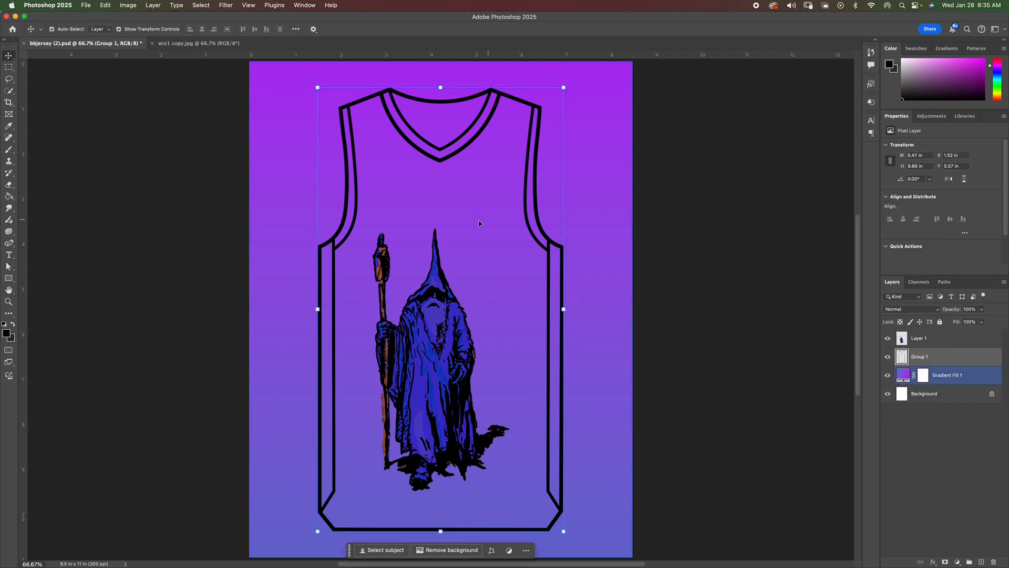
{"action": "left_click_drag", "start_coordinate": [964, 359], "coordinate": [981, 561]}
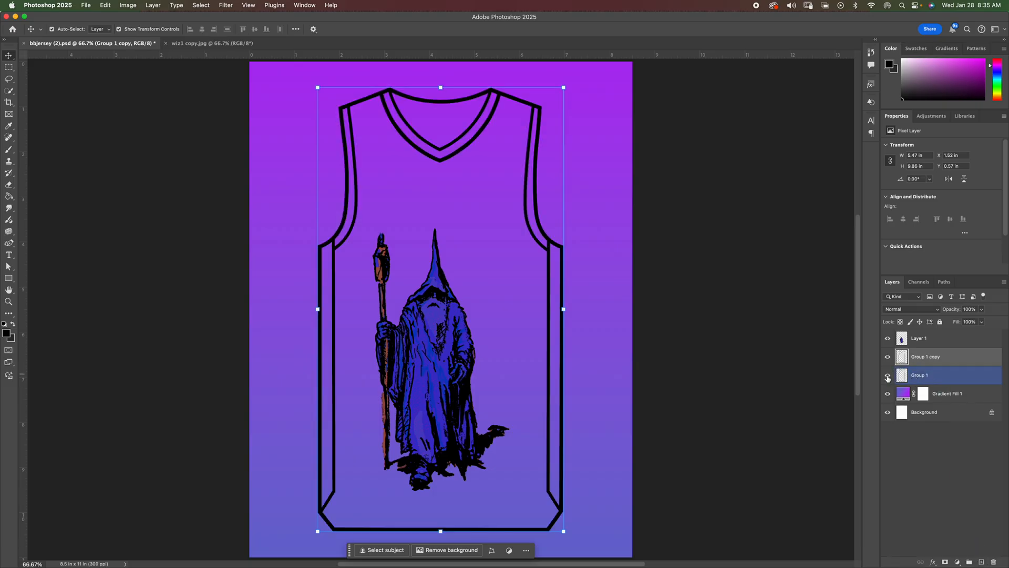
{"action": "left_click", "coordinate": [887, 377]}
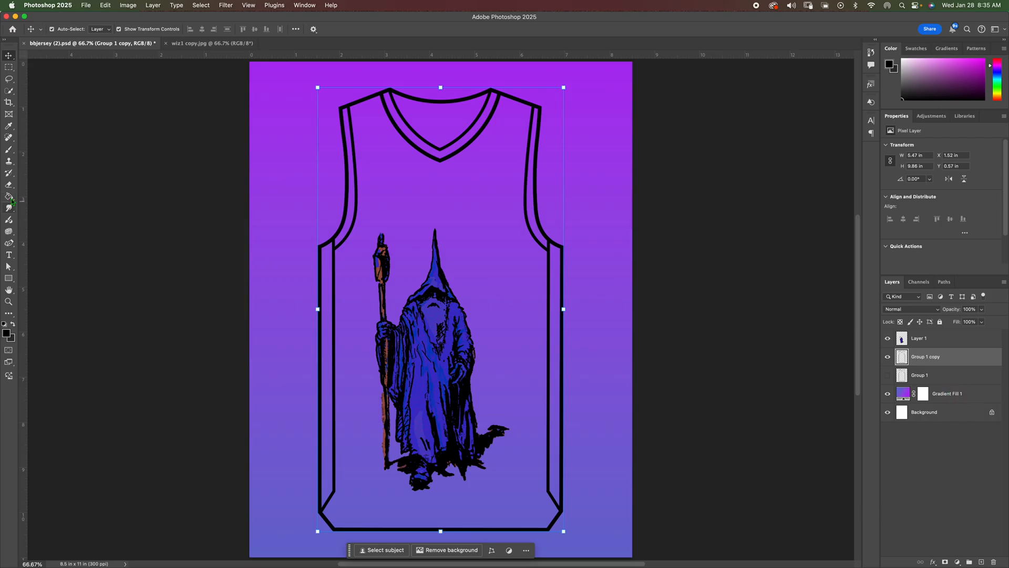
- Fill the jersey body on the Group 1 copy layer with magenta using the Paint Bucket Tool
{"action": "mouse_move", "coordinate": [10, 197]}
{"action": "left_mouse_down"}
{"action": "mouse_move", "coordinate": [46, 195]}
{"action": "mouse_move", "coordinate": [10, 199]}
{"action": "mouse_move", "coordinate": [49, 209]}
{"action": "left_mouse_up"}
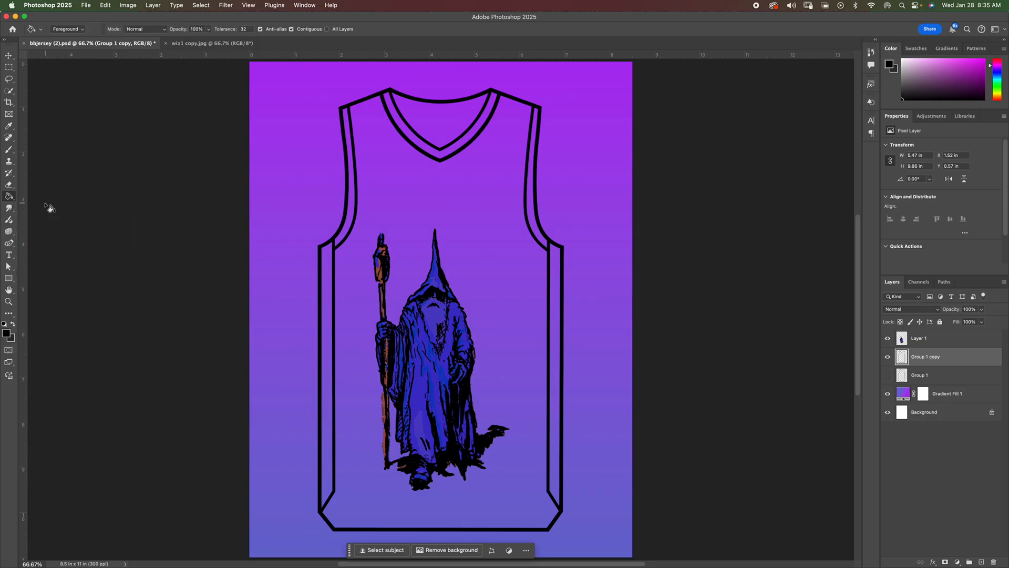
{"action": "left_click", "coordinate": [973, 69]}
{"action": "left_click", "coordinate": [496, 286]}
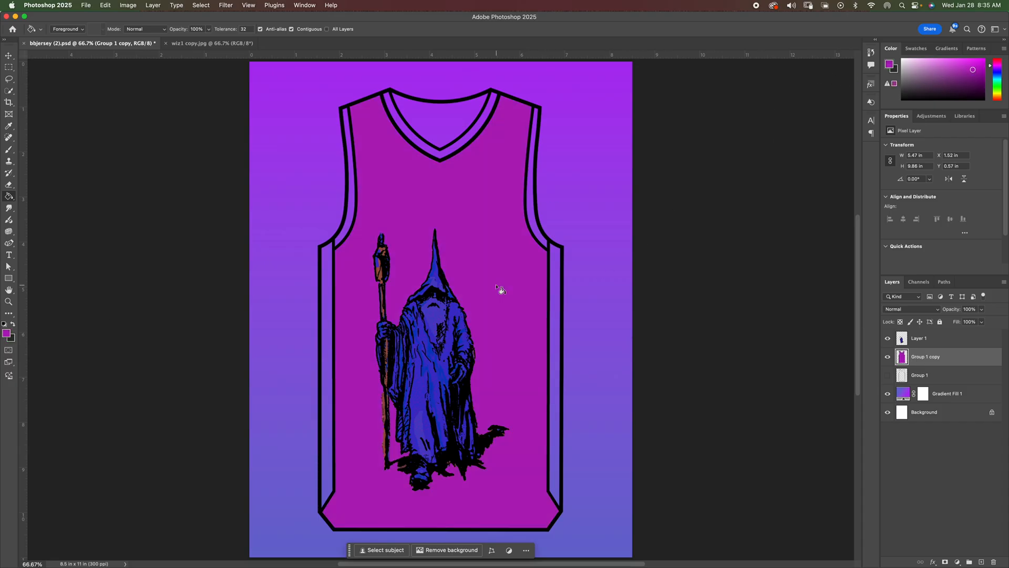
- Refill the jersey body with the darker purple #96289d and fill the neck opening with the same color
{"action": "left_click", "coordinate": [6, 333]}
{"action": "mouse_move", "coordinate": [462, 243]}
{"action": "left_mouse_down"}
{"action": "mouse_move", "coordinate": [436, 267]}
{"action": "mouse_move", "coordinate": [445, 258]}
{"action": "left_mouse_up"}
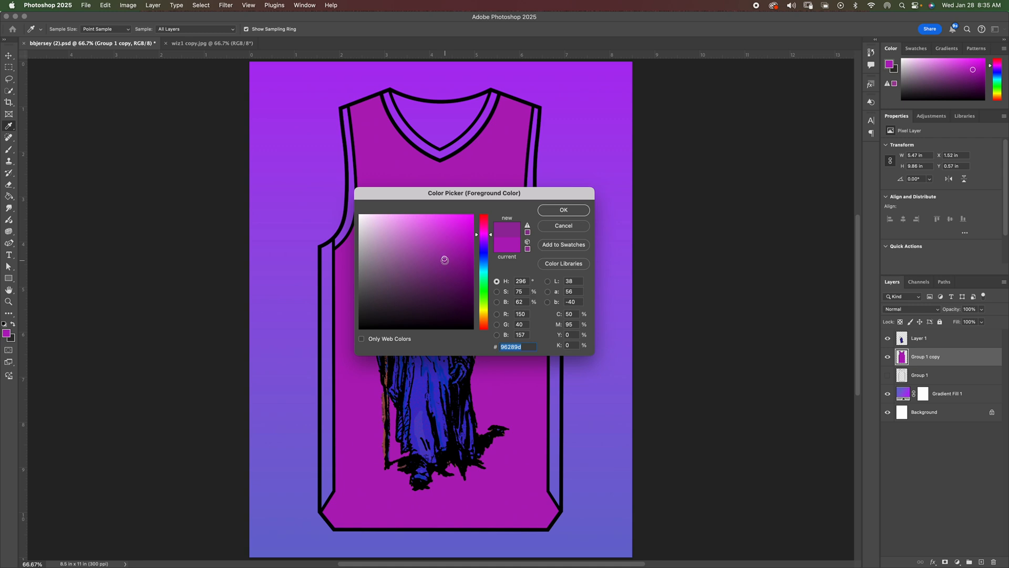
{"action": "left_click", "coordinate": [563, 209]}
{"action": "left_click", "coordinate": [488, 194]}
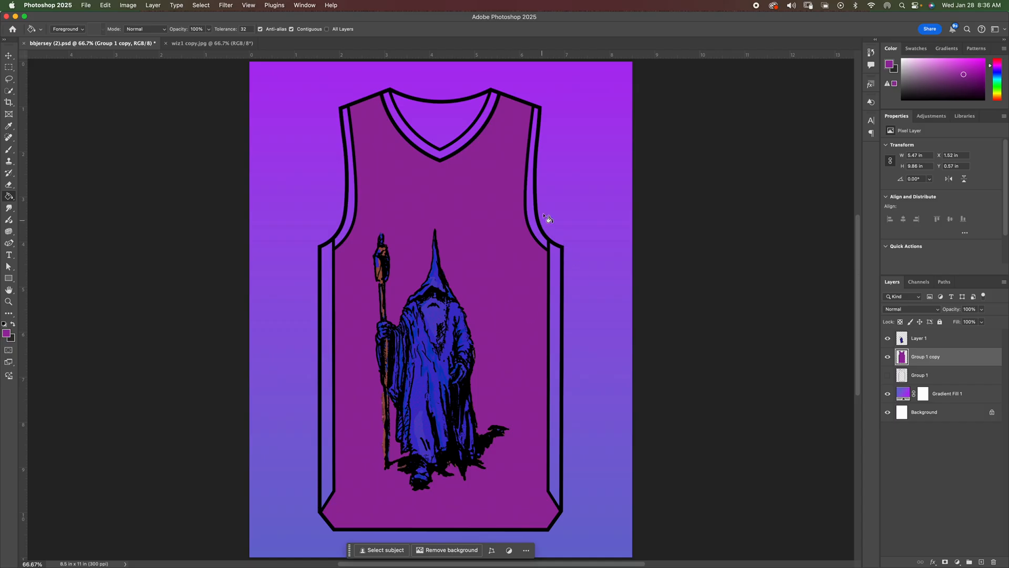
{"action": "left_click", "coordinate": [435, 125]}
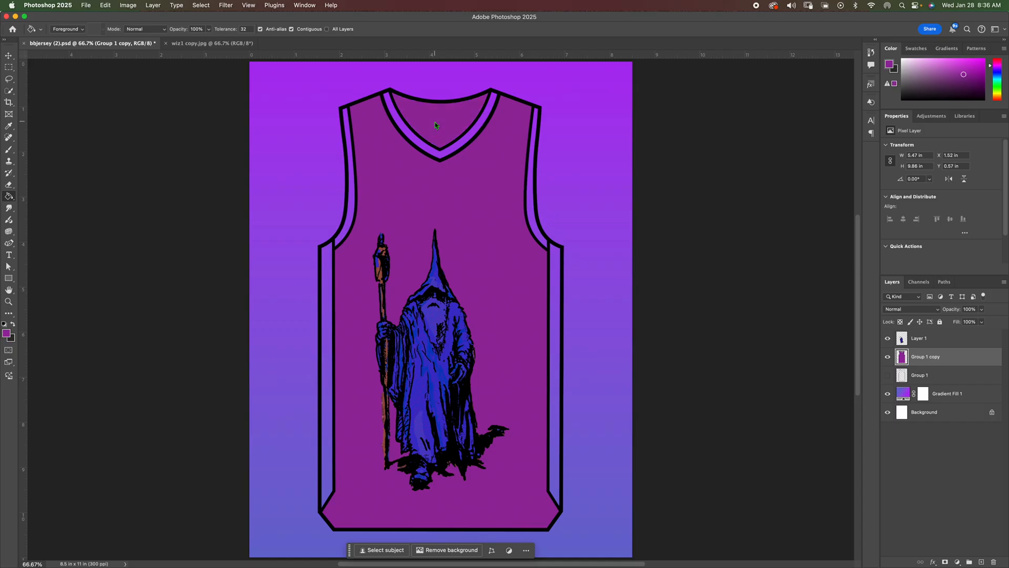
- Fill both armhole trims, both side panels and the collar band with olive green #9aac37 using the Paint Bucket Tool
{"action": "left_click", "coordinate": [7, 333]}
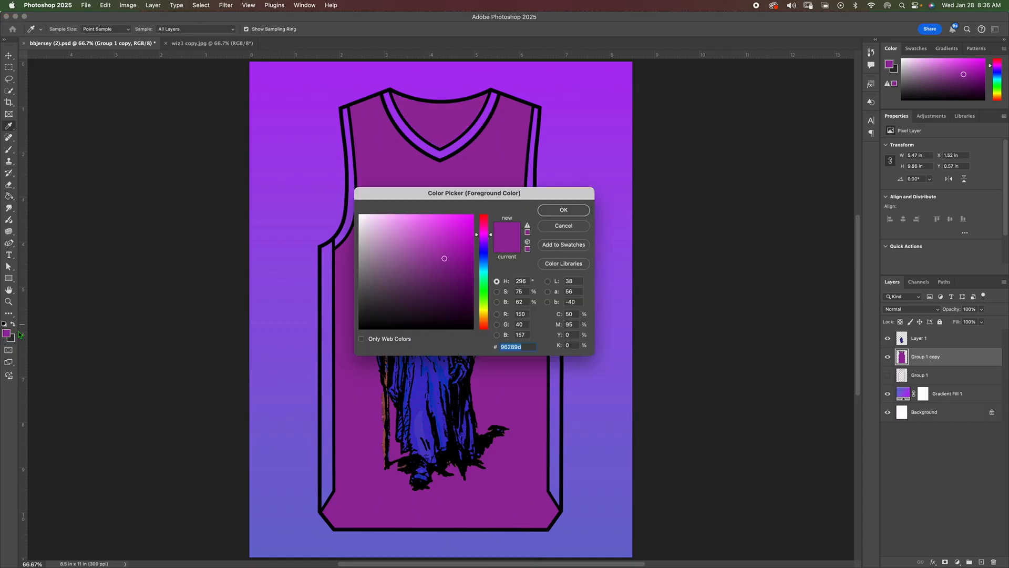
{"action": "left_click", "coordinate": [483, 308]}
{"action": "mouse_move", "coordinate": [442, 253]}
{"action": "left_mouse_down"}
{"action": "mouse_move", "coordinate": [436, 241]}
{"action": "mouse_move", "coordinate": [437, 251]}
{"action": "left_mouse_up"}
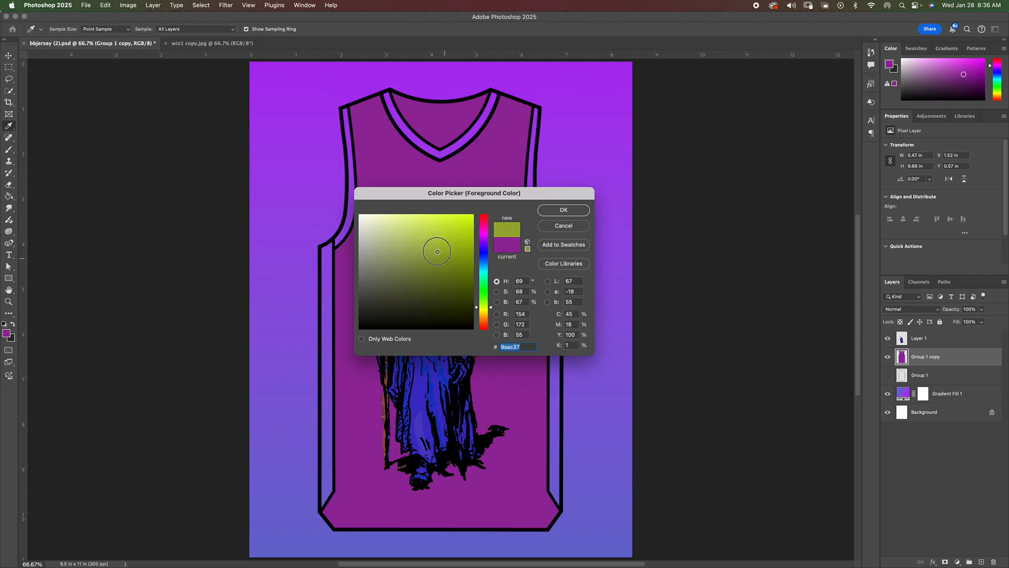
{"action": "left_click", "coordinate": [549, 210]}
{"action": "key", "text": "g"}
{"action": "left_click", "coordinate": [531, 193]}
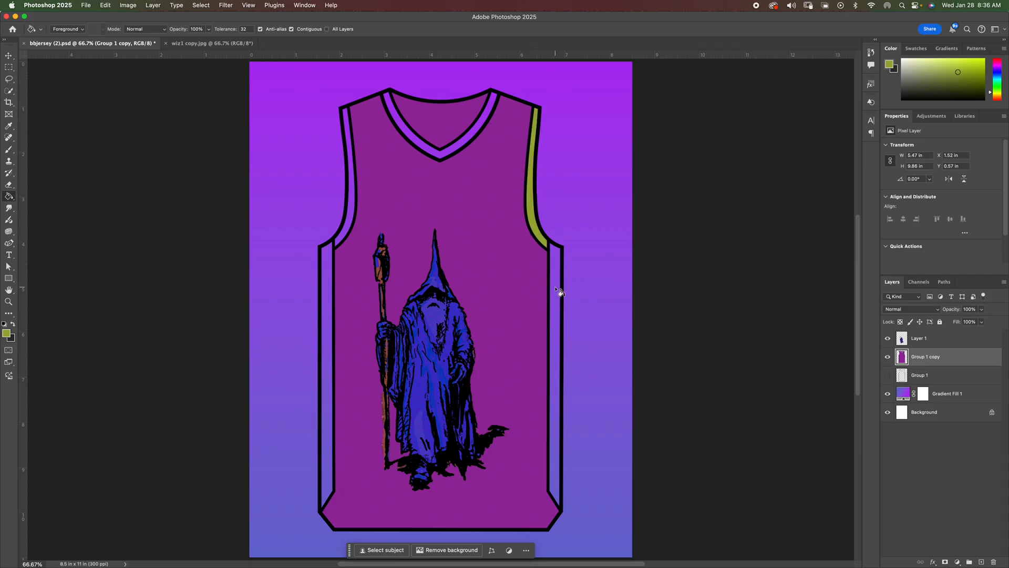
{"action": "left_click", "coordinate": [556, 293]}
{"action": "left_click", "coordinate": [330, 333]}
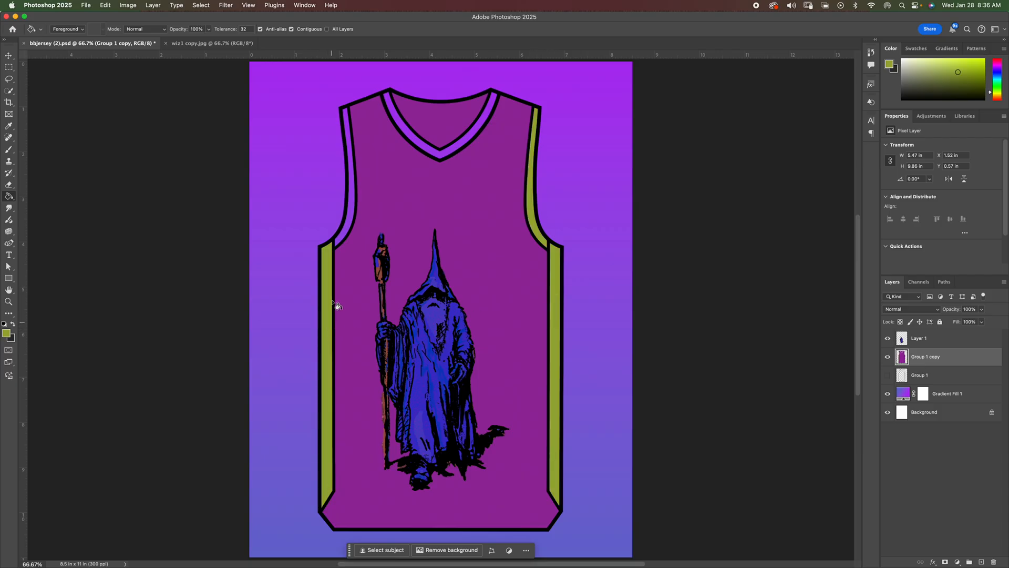
{"action": "left_click", "coordinate": [348, 233]}
{"action": "left_click", "coordinate": [427, 153]}
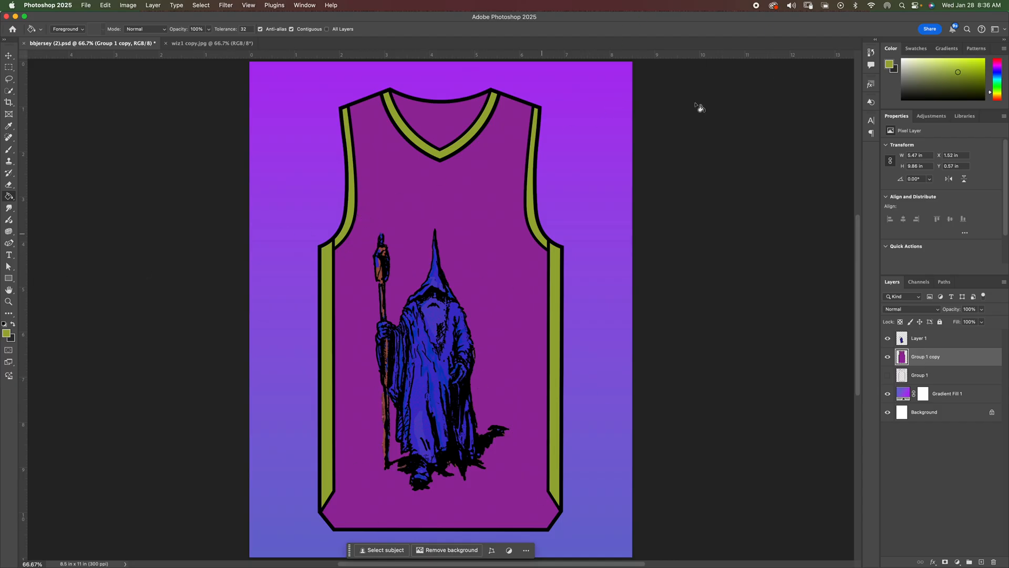
- Move the Photoshop and browser windows aside and close the Freakin Bob 25 folder window to uncover the desktop files
{"action": "left_click_drag", "start_coordinate": [817, 16], "coordinate": [302, 238]}
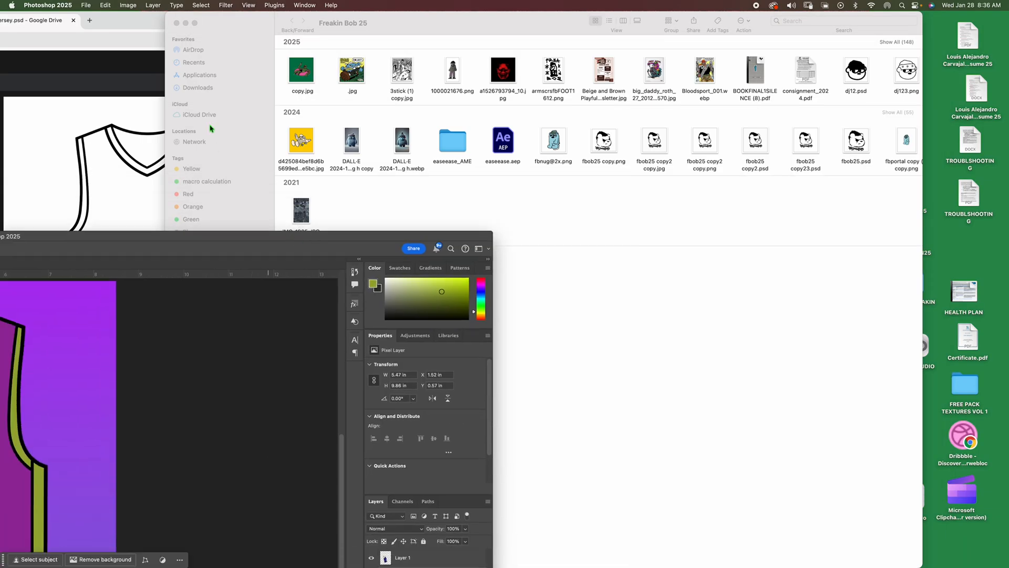
{"action": "left_click", "coordinate": [177, 23]}
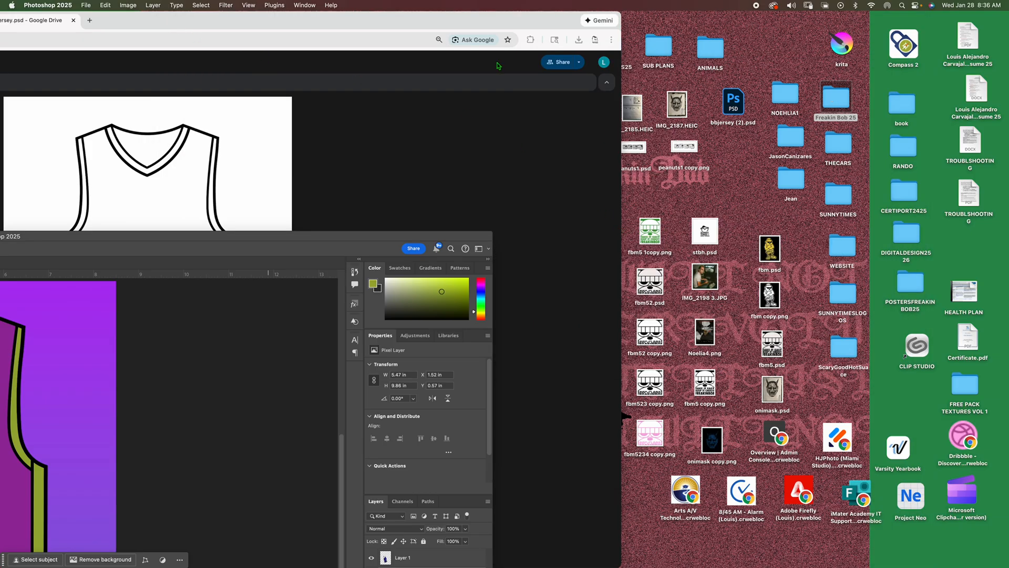
{"action": "left_click_drag", "start_coordinate": [443, 20], "coordinate": [134, 72]}
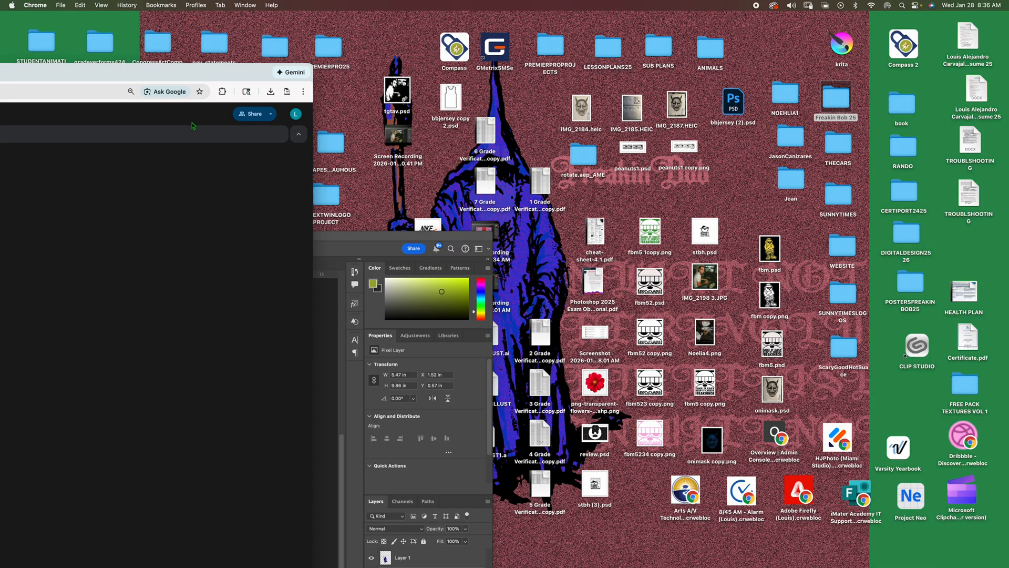
- Place the Nike logo PNG from the desktop into the jersey document and move its layer above Layer 1
{"action": "left_click_drag", "start_coordinate": [363, 240], "coordinate": [353, 249]}
{"action": "left_click_drag", "start_coordinate": [427, 230], "coordinate": [90, 431]}
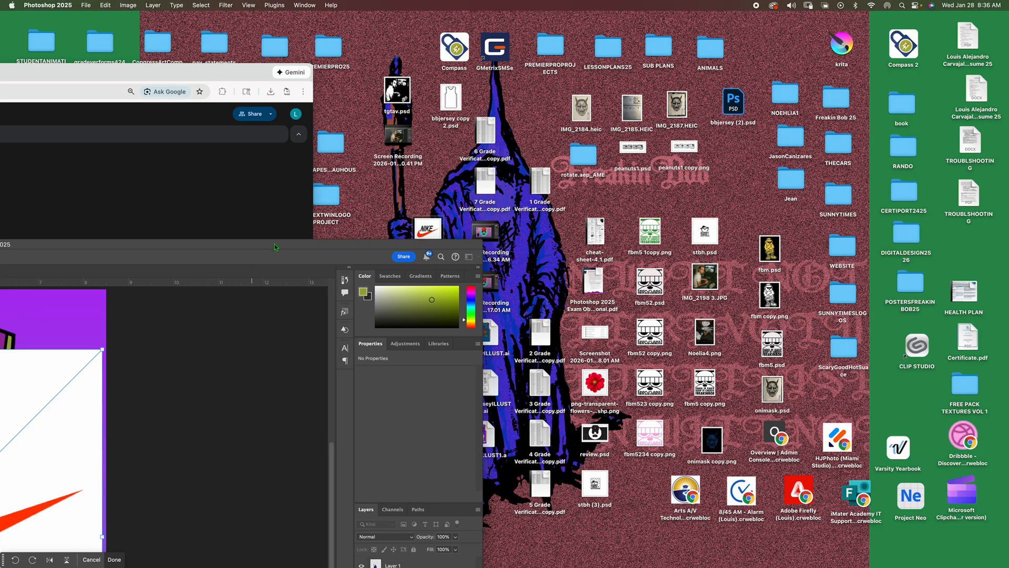
{"action": "double_click", "coordinate": [276, 247]}
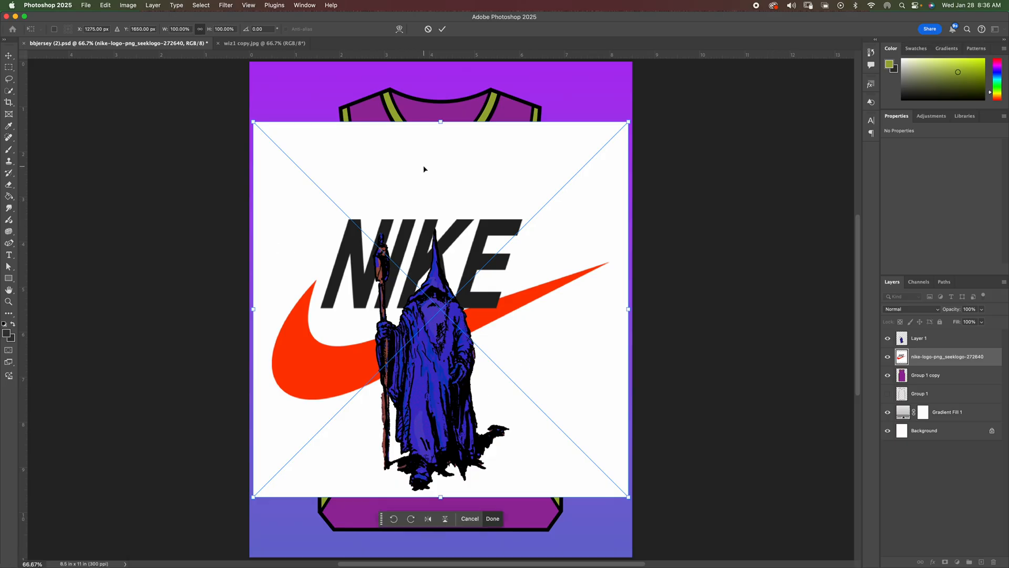
{"action": "left_click_drag", "start_coordinate": [950, 365], "coordinate": [946, 333]}
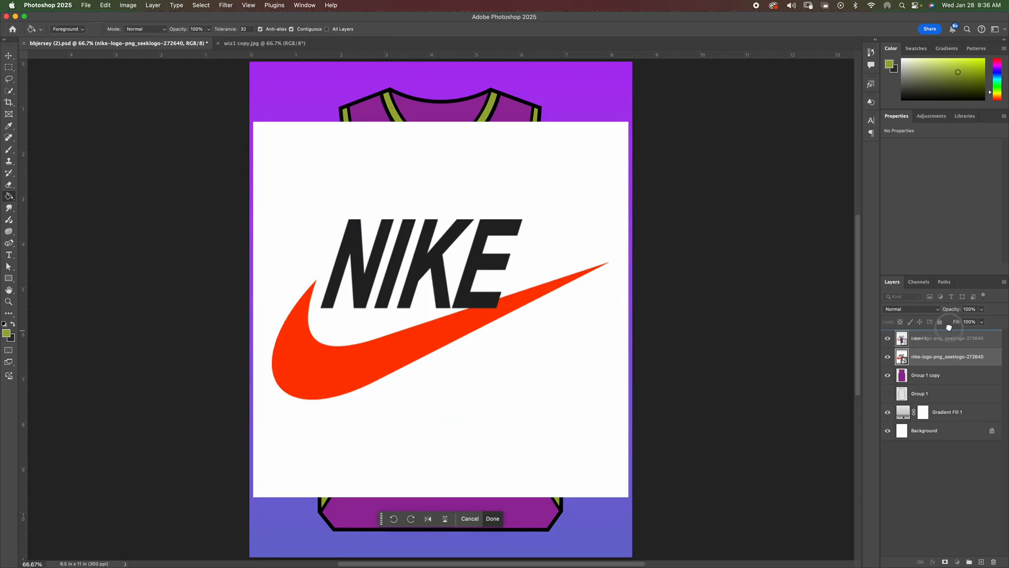
{"action": "left_click", "coordinate": [493, 518]}
- Try Remove Background on the Nike logo layer and undo it
{"action": "left_click", "coordinate": [8, 55]}
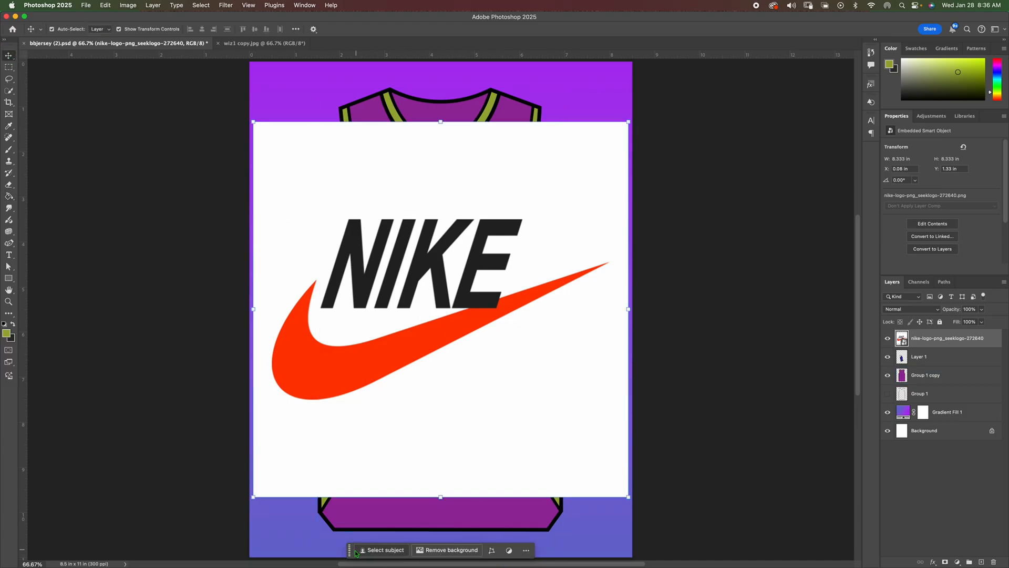
{"action": "left_click_drag", "start_coordinate": [349, 550], "coordinate": [343, 516]}
{"action": "left_click", "coordinate": [440, 517]}
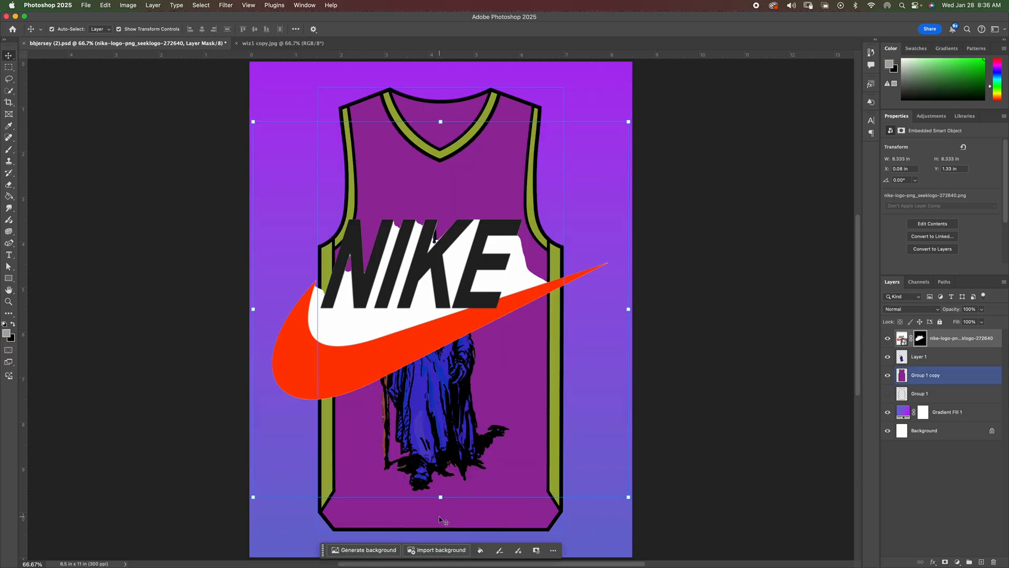
{"action": "key", "text": "super+z"}
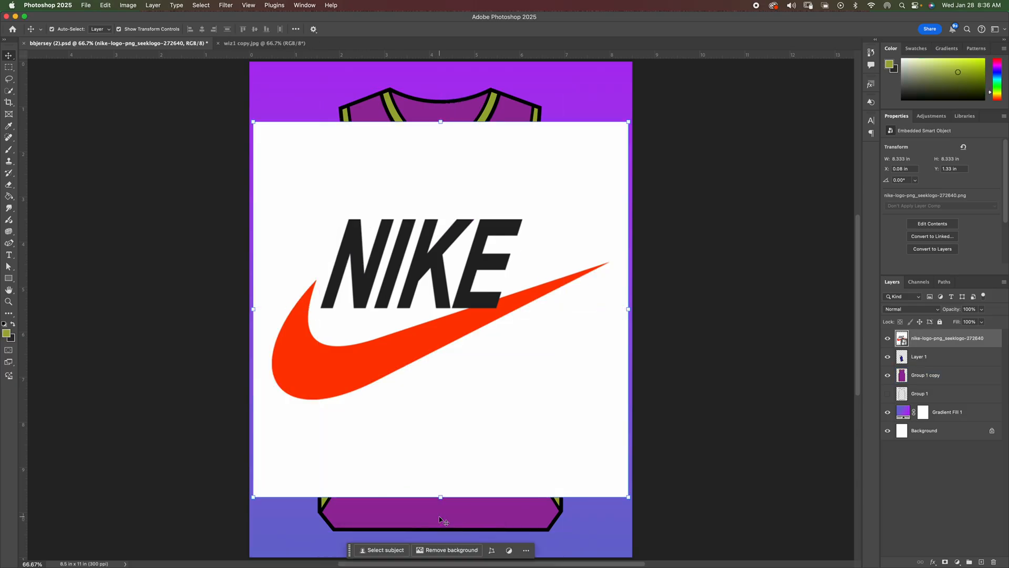
- Select all four letters of the NIKE wordmark with the Quick Selection Tool in add-to-selection mode
{"action": "left_click", "coordinate": [9, 93]}
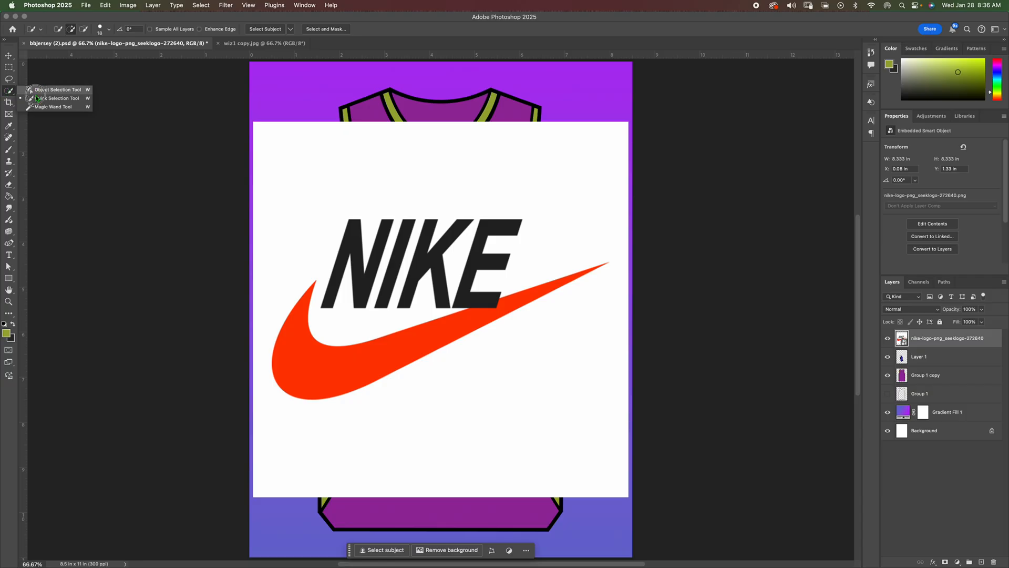
{"action": "left_click", "coordinate": [45, 100]}
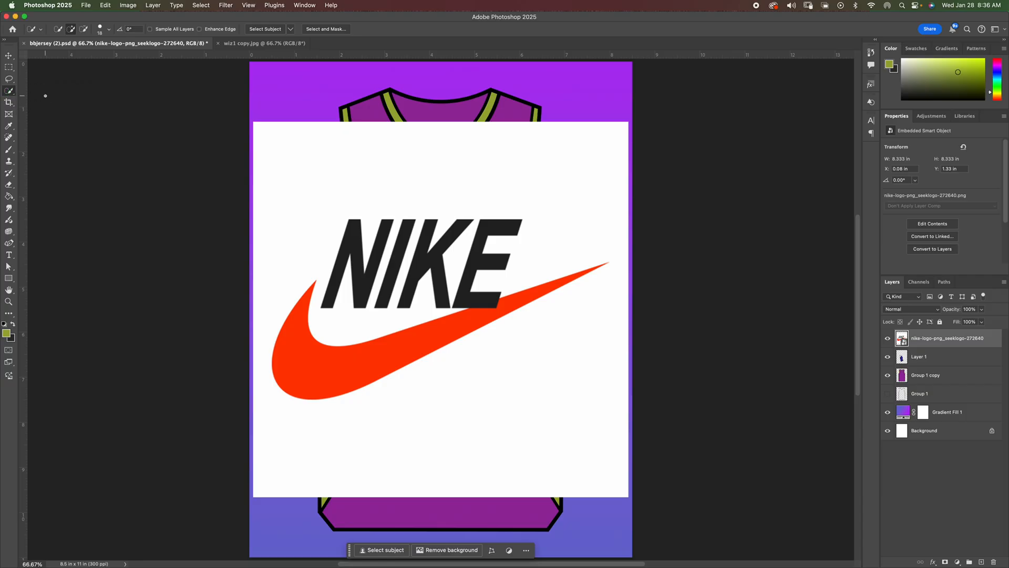
{"action": "left_click", "coordinate": [352, 243]}
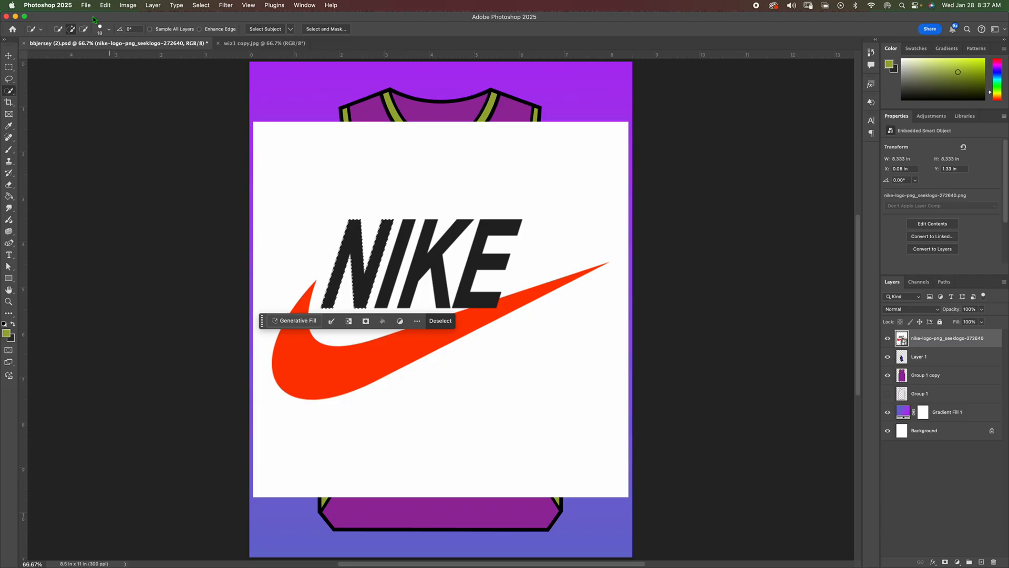
{"action": "left_click", "coordinate": [84, 30]}
{"action": "left_click", "coordinate": [71, 29]}
{"action": "left_click", "coordinate": [399, 253]}
{"action": "left_click", "coordinate": [432, 254]}
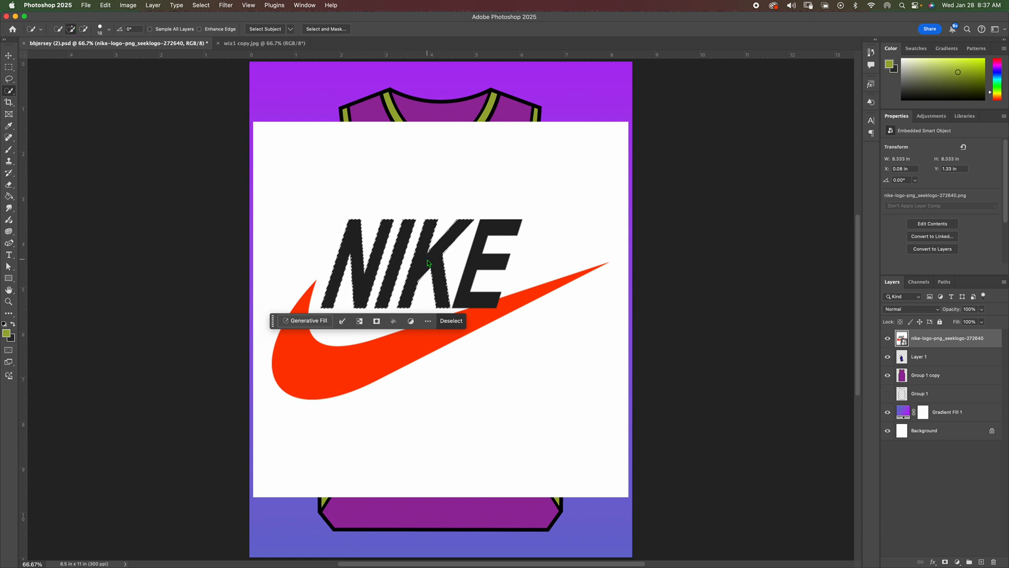
{"action": "left_click", "coordinate": [476, 256]}
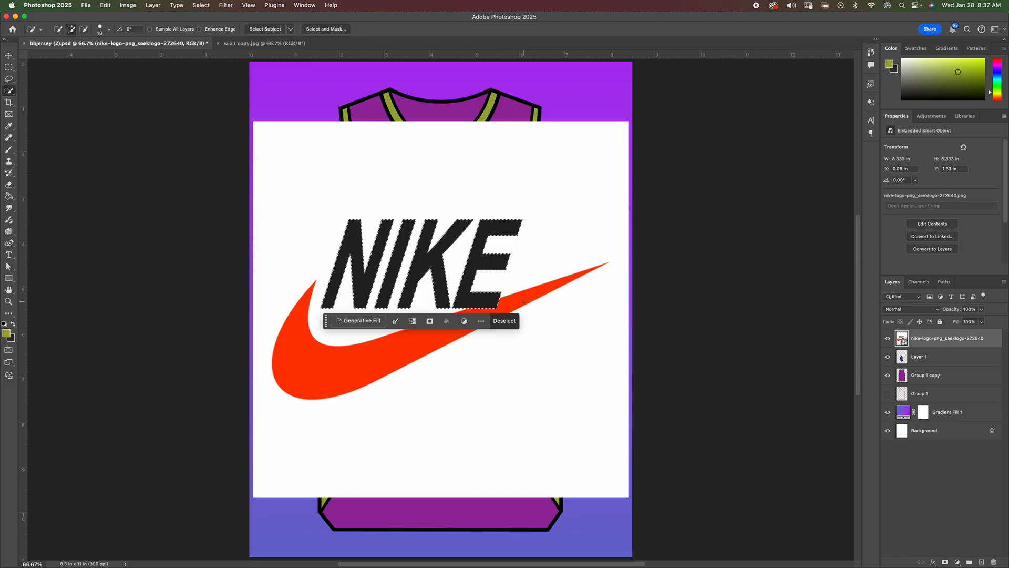
- Add the red swoosh to the selection and create a layer mask on the Nike logo layer from it
{"action": "left_click", "coordinate": [481, 319]}
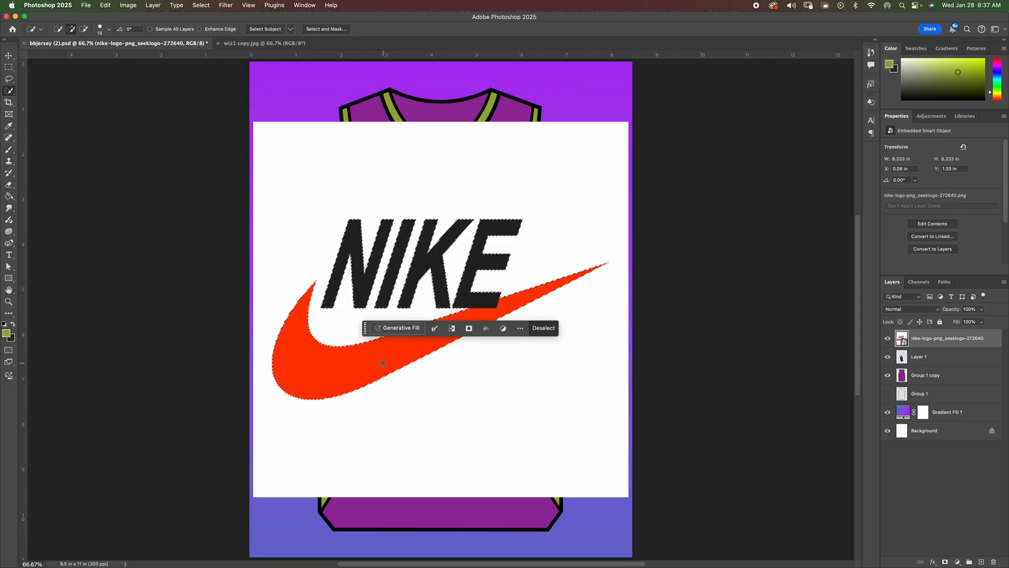
{"action": "left_click", "coordinate": [472, 325]}
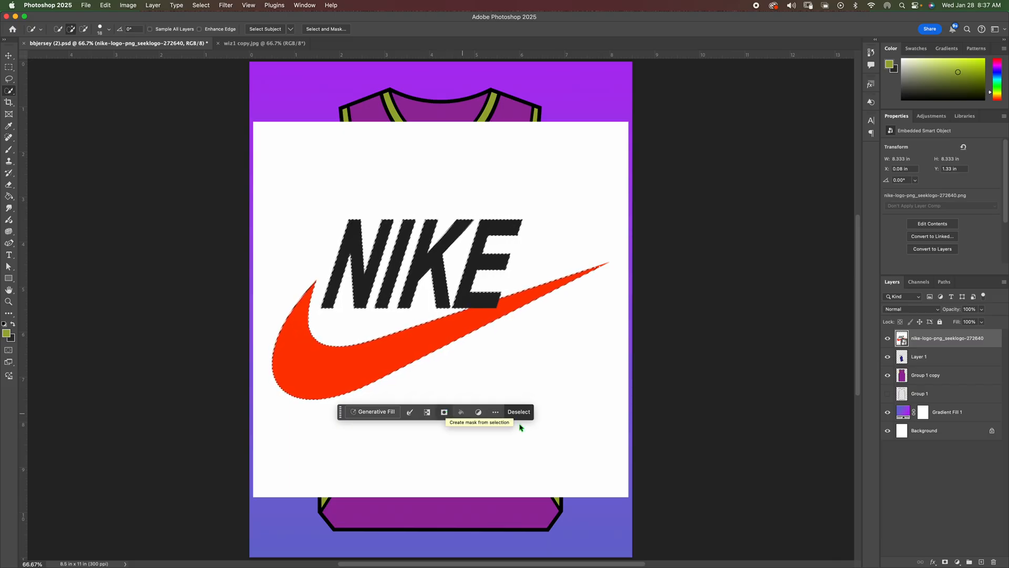
{"action": "left_click", "coordinate": [944, 562]}
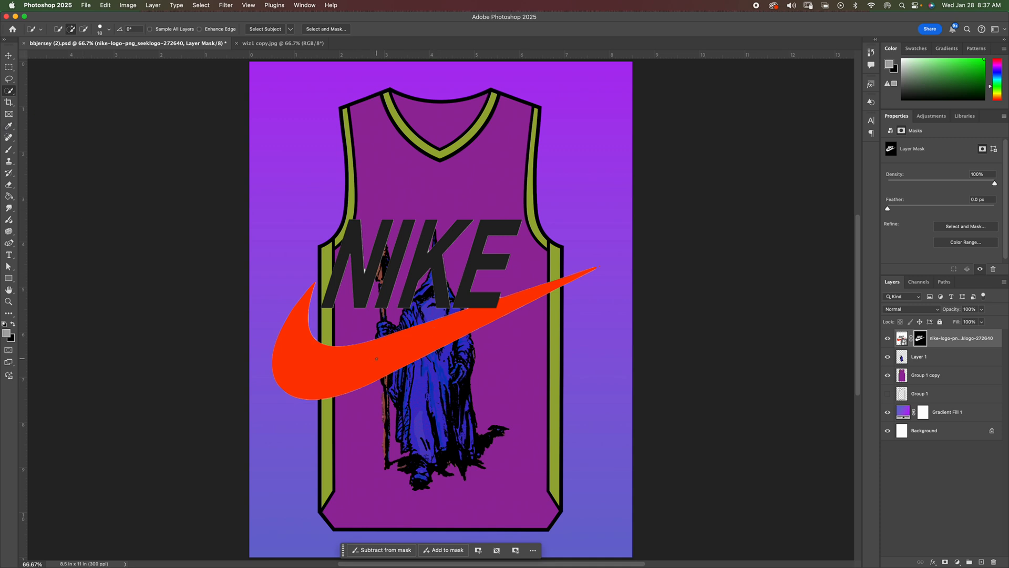
- Sample the jersey body's purple from the Group 1 copy layer and lighten the foreground color to #b037b8
{"action": "left_click", "coordinate": [9, 197]}
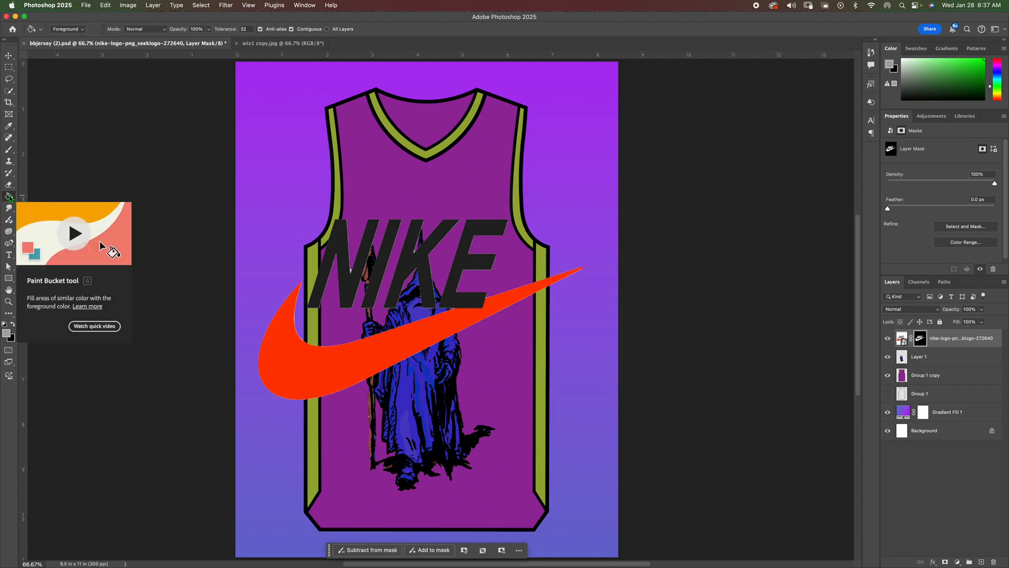
{"action": "left_click", "coordinate": [9, 127]}
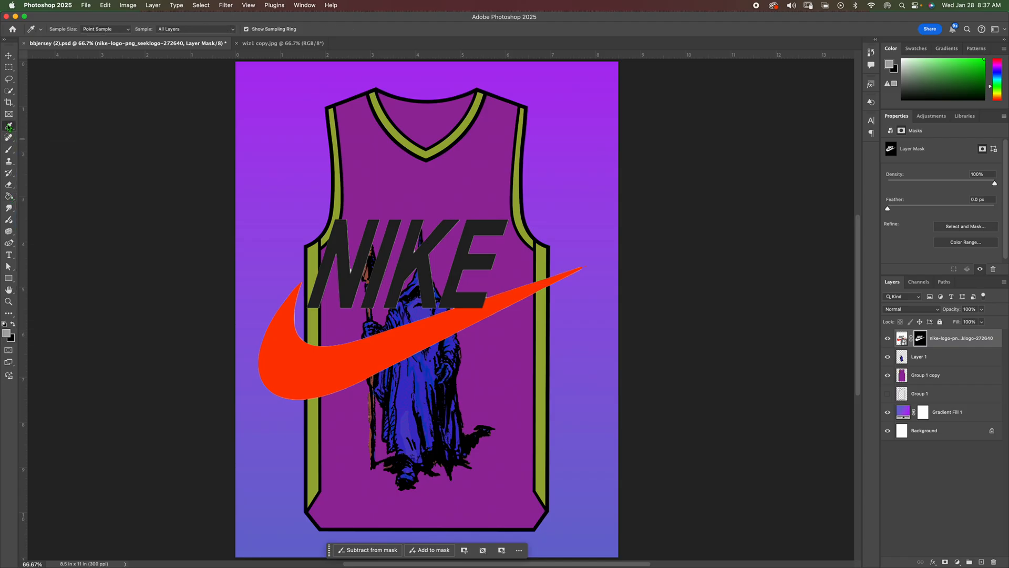
{"action": "left_click", "coordinate": [409, 159]}
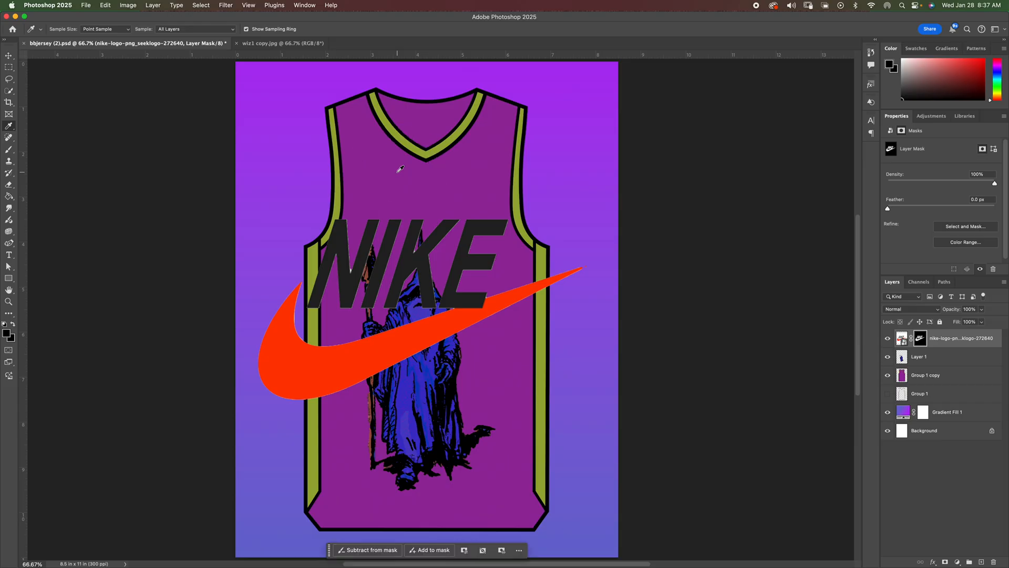
{"action": "left_click", "coordinate": [958, 376]}
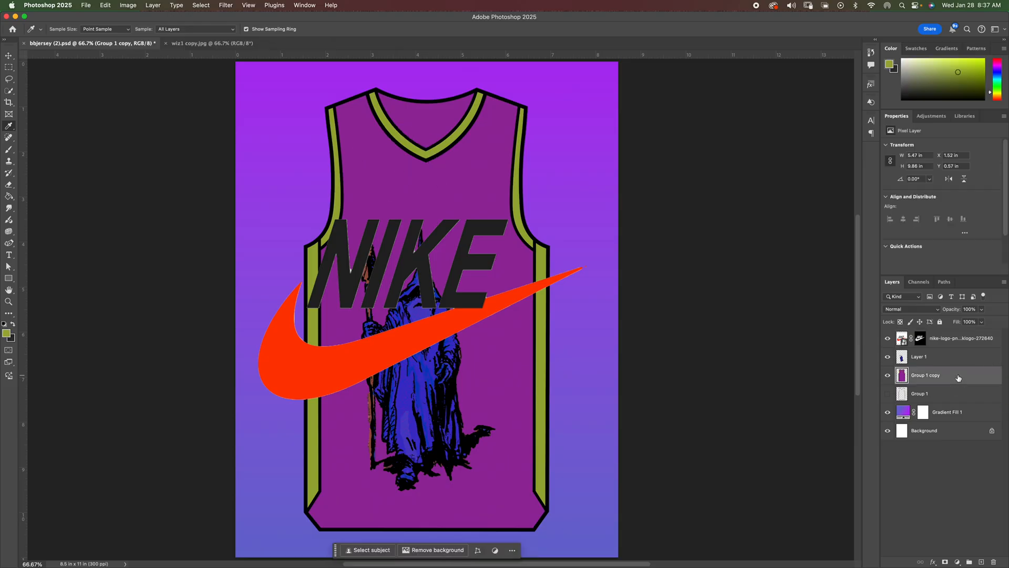
{"action": "left_click", "coordinate": [481, 174]}
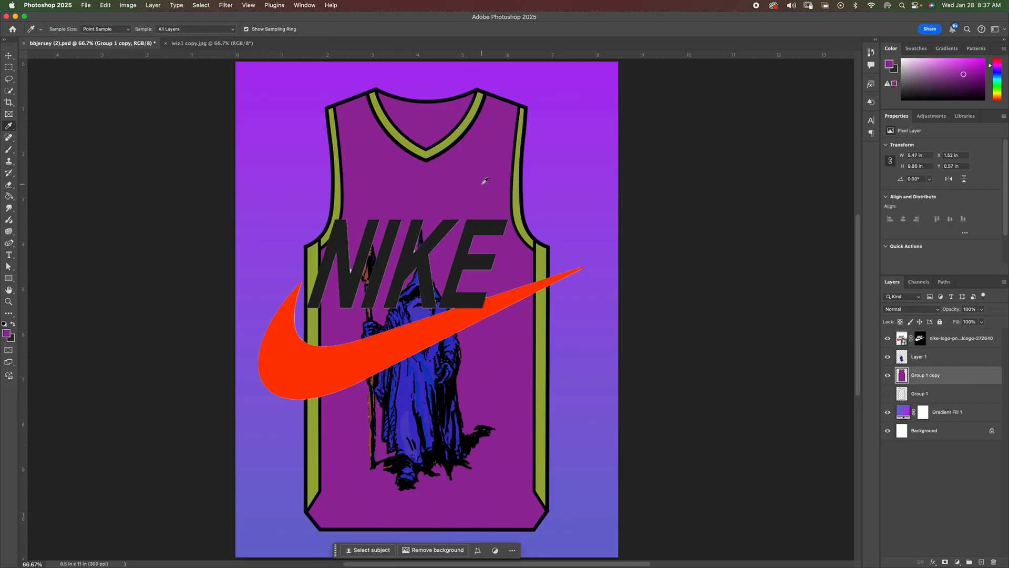
{"action": "left_click", "coordinate": [7, 333]}
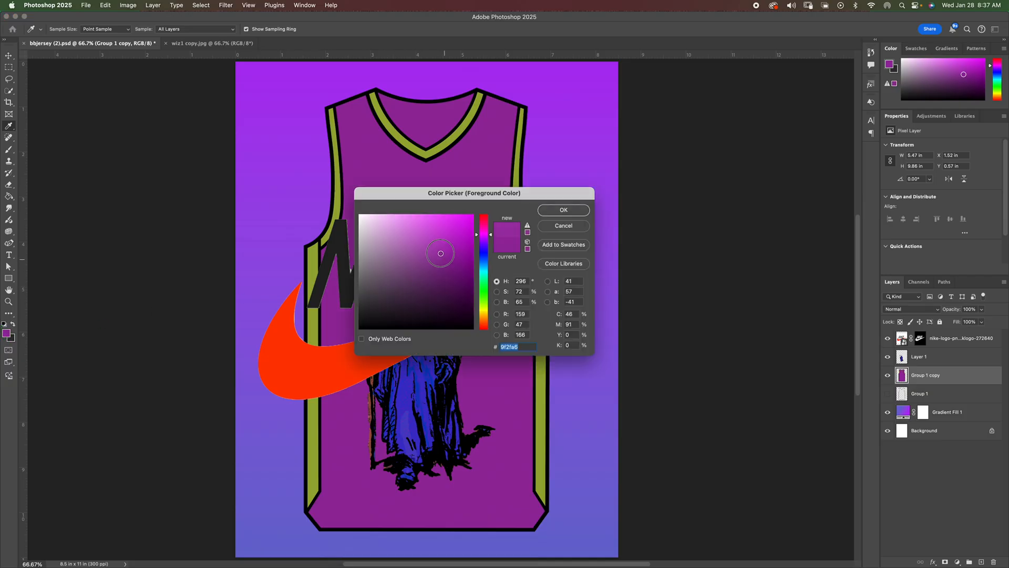
{"action": "left_click", "coordinate": [440, 246]}
{"action": "left_click", "coordinate": [563, 210]}
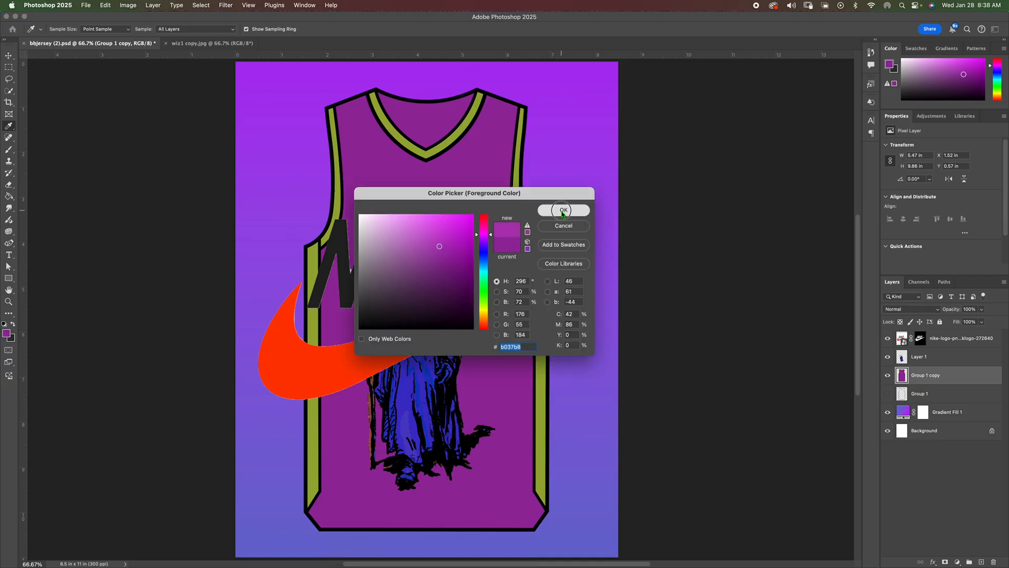
- Rasterize the masked Nike logo layer for filling with the Paint Bucket Tool
{"action": "left_click", "coordinate": [8, 196]}
{"action": "left_click", "coordinate": [956, 341]}
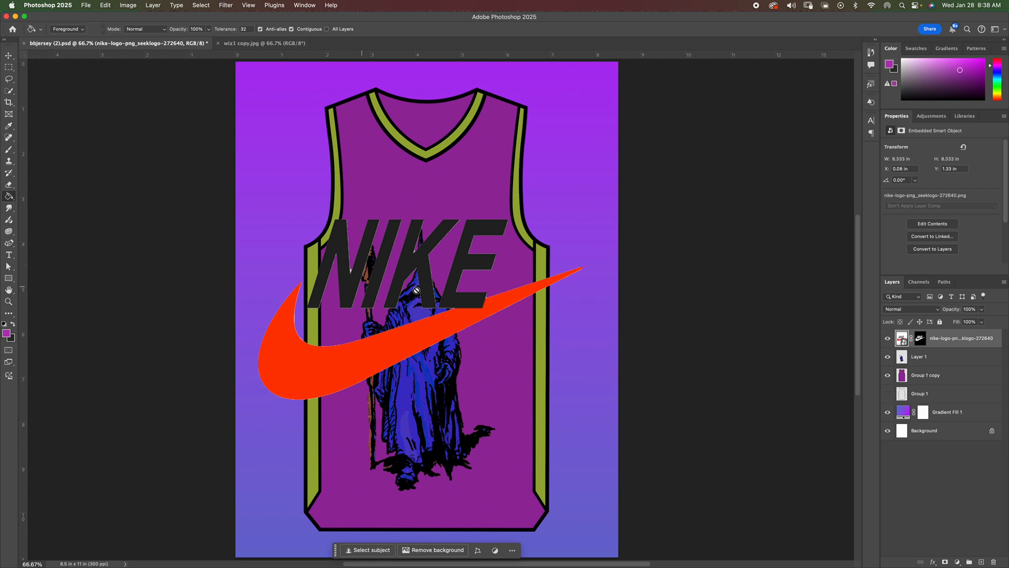
{"action": "right_click", "coordinate": [950, 344]}
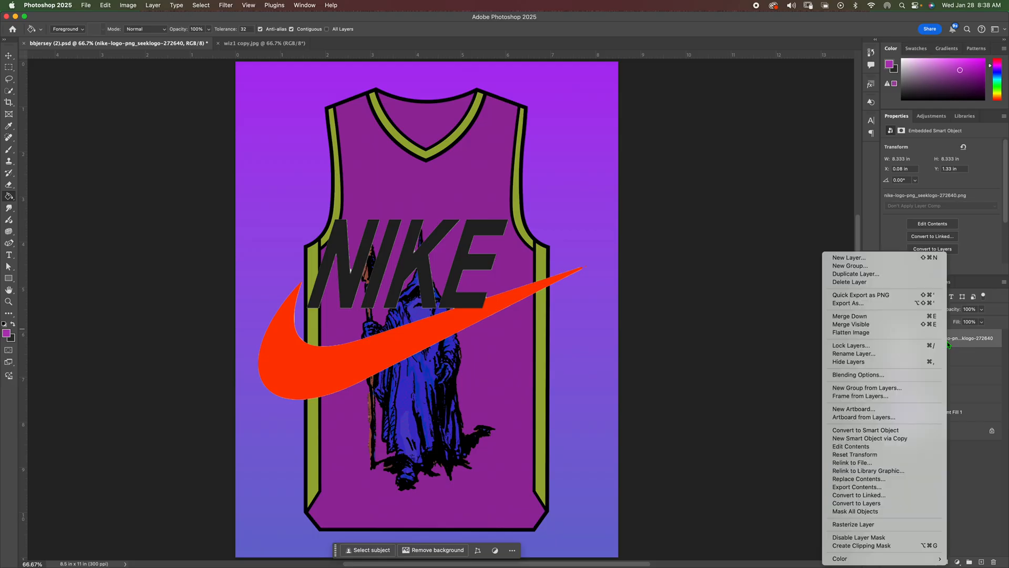
{"action": "left_click", "coordinate": [874, 526]}
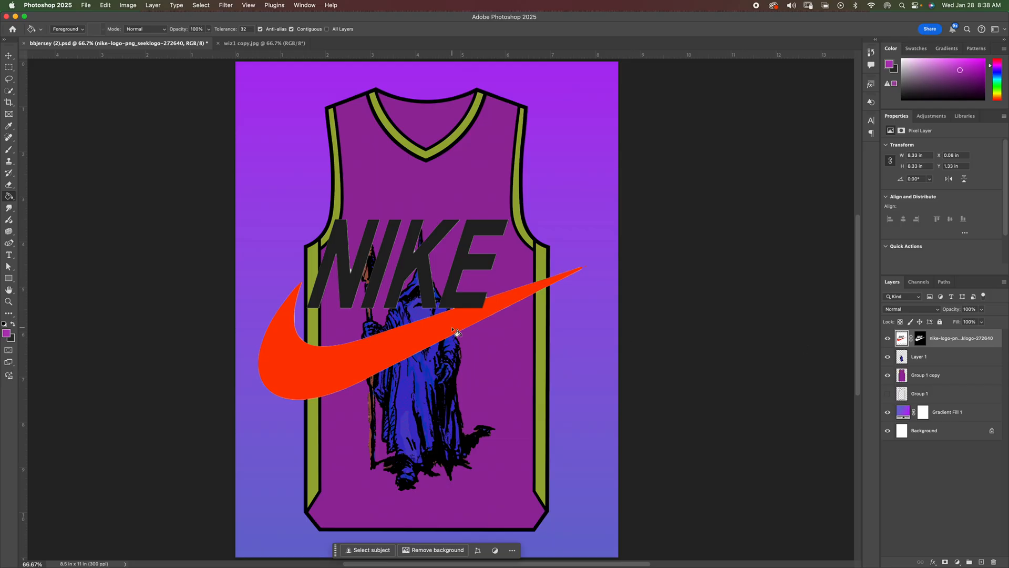
- Fill all four NIKE letters with the lighter purple #b037b8 using the Paint Bucket Tool
{"action": "left_click", "coordinate": [454, 300]}
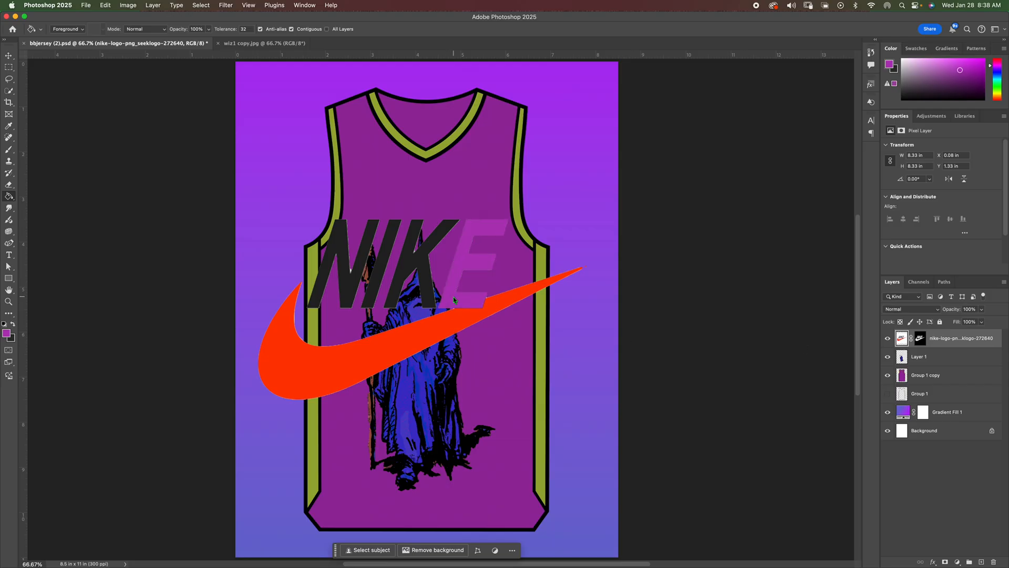
{"action": "left_click", "coordinate": [427, 288]}
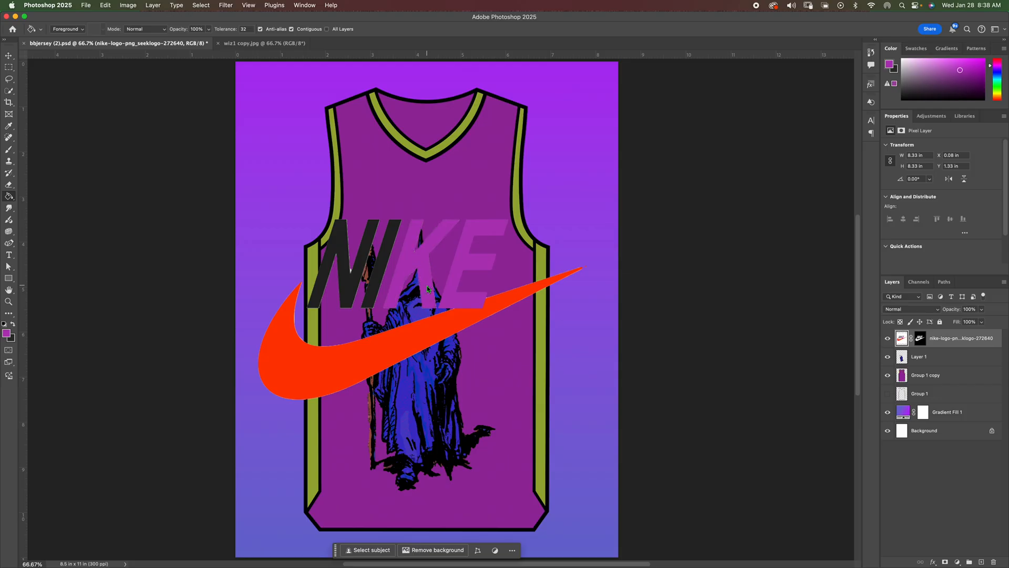
{"action": "left_click", "coordinate": [377, 270]}
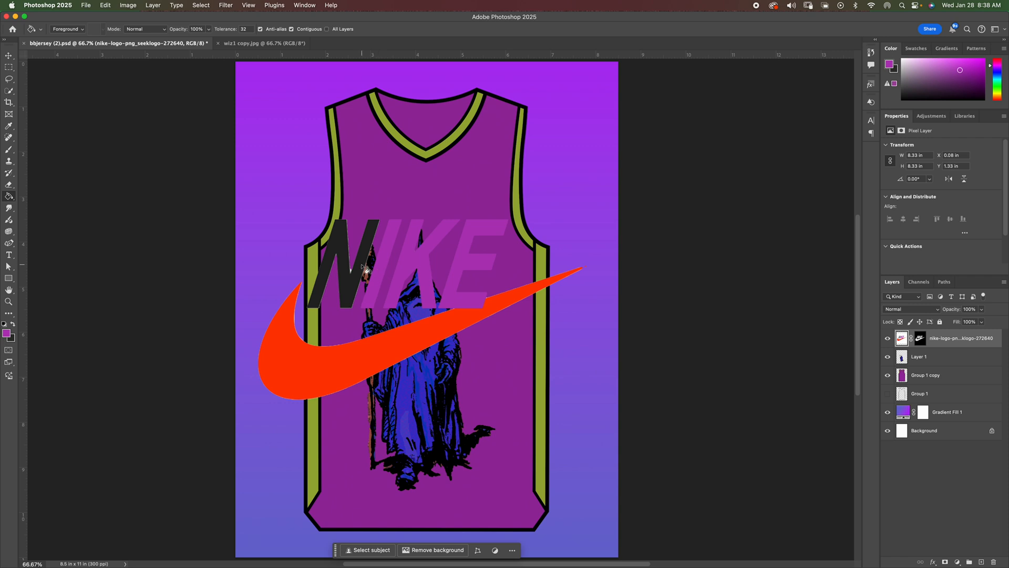
{"action": "left_click", "coordinate": [362, 267]}
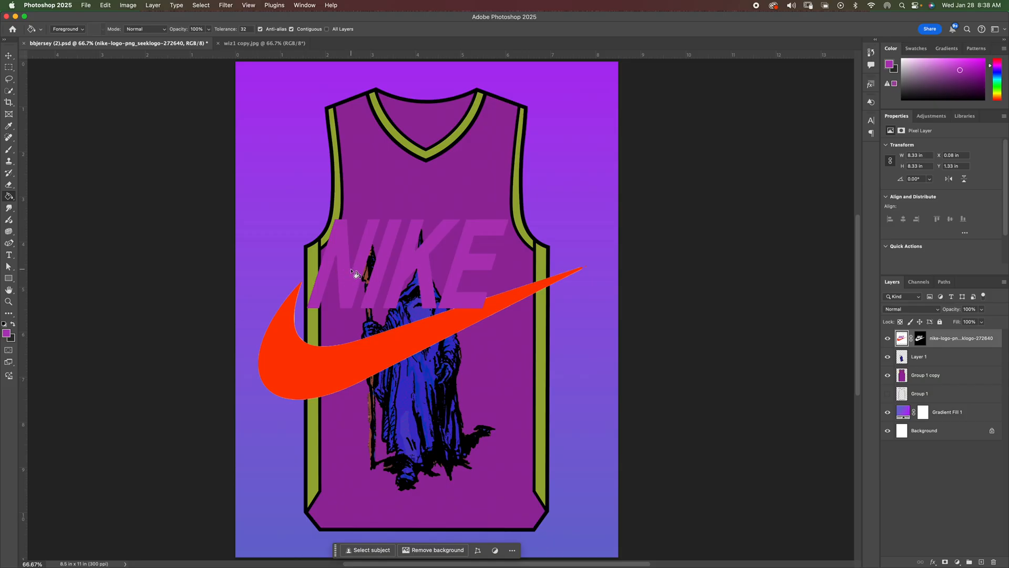
{"action": "left_click", "coordinate": [407, 269]}
- Sample the olive green from the jersey's armhole trim and fill the red swoosh with it
{"action": "left_click", "coordinate": [9, 127]}
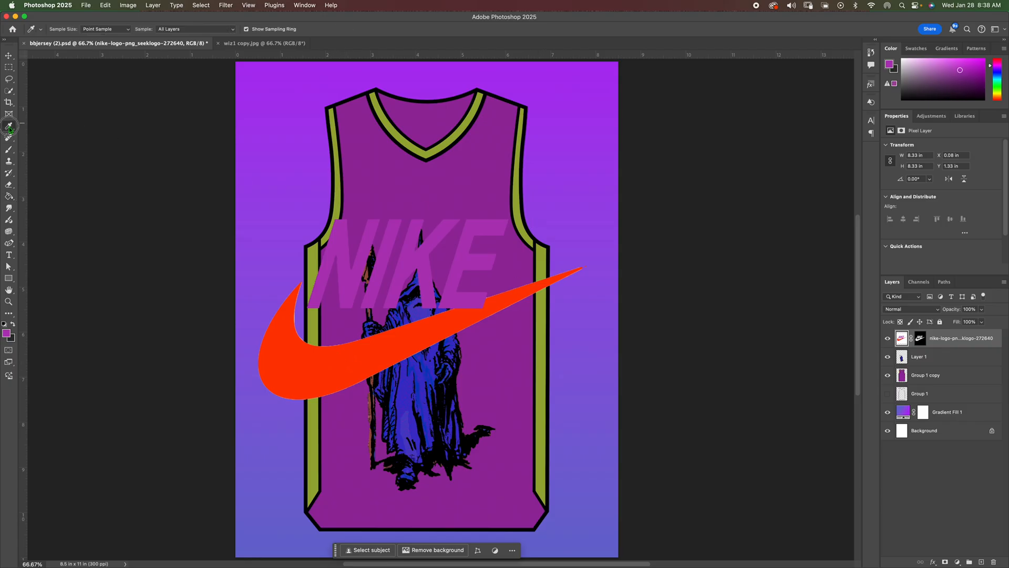
{"action": "left_click", "coordinate": [339, 175]}
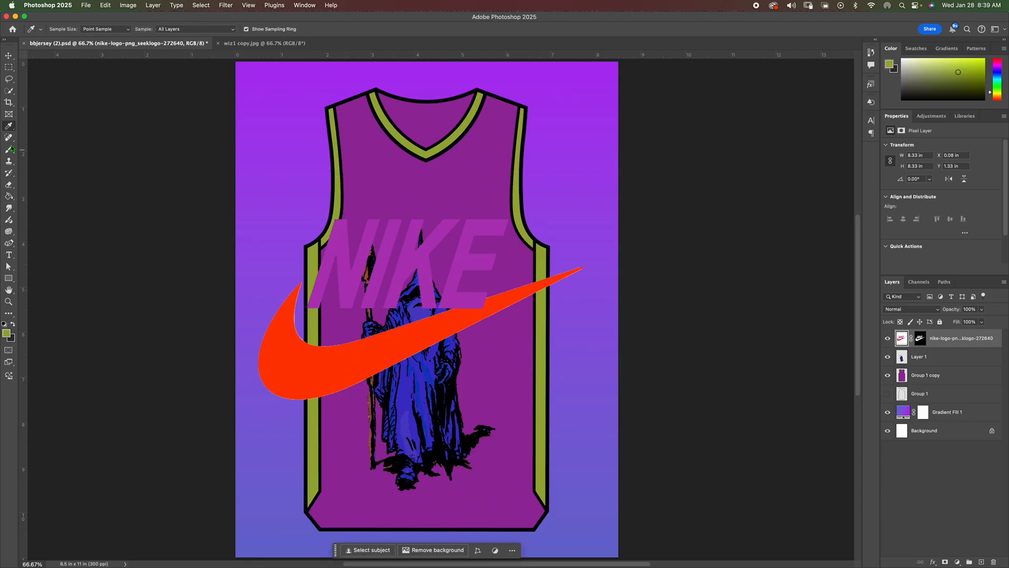
{"action": "left_click", "coordinate": [9, 196]}
{"action": "left_click", "coordinate": [289, 378]}
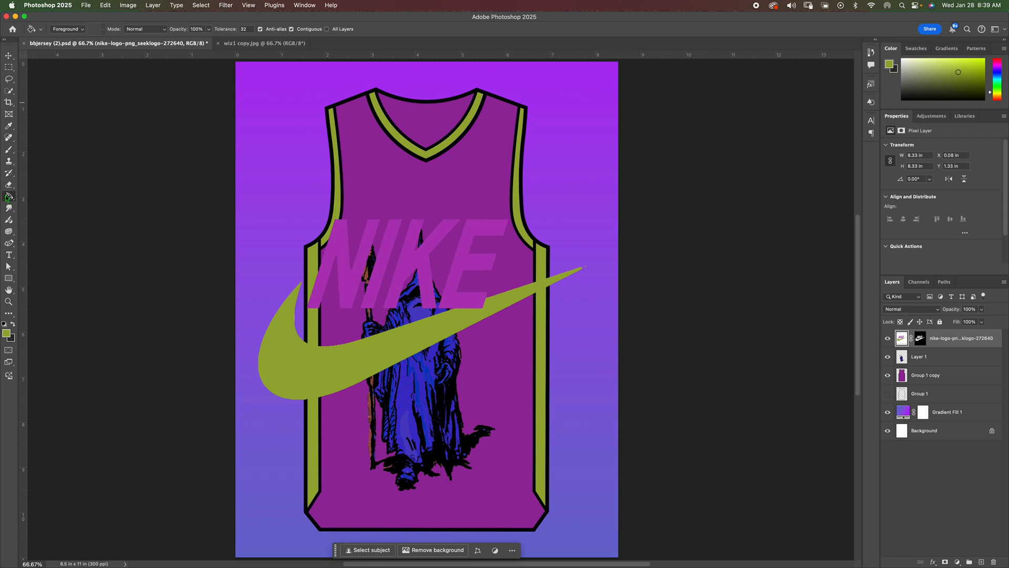
- Scale the Nike logo layer down to about 1.24 in wide and place it on the upper chest between the collar and the right-hand armhole
{"action": "left_click", "coordinate": [9, 56]}
{"action": "left_click_drag", "start_coordinate": [239, 121], "coordinate": [455, 398]}
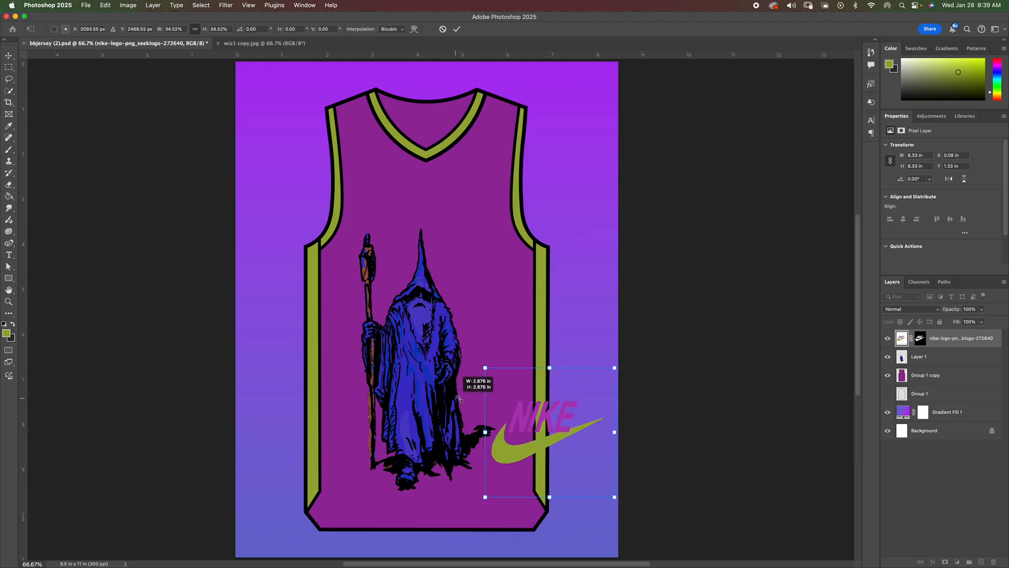
{"action": "left_click_drag", "start_coordinate": [523, 421], "coordinate": [441, 183]}
{"action": "left_click_drag", "start_coordinate": [534, 125], "coordinate": [485, 173]}
{"action": "left_click_drag", "start_coordinate": [442, 205], "coordinate": [463, 177]}
{"action": "left_click_drag", "start_coordinate": [509, 147], "coordinate": [476, 171]}
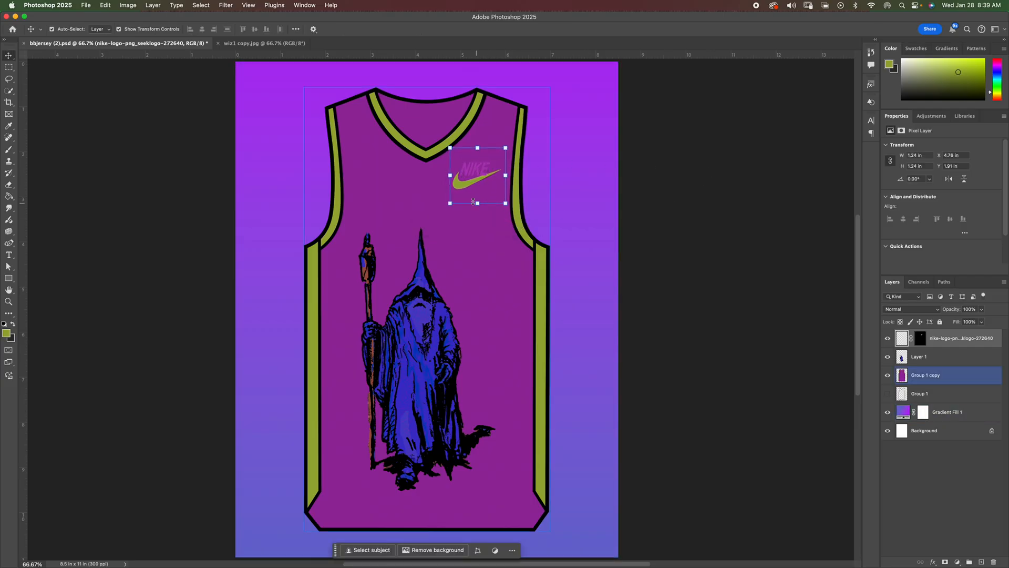
{"action": "left_click", "coordinate": [656, 220]}
{"action": "left_click", "coordinate": [417, 172]}
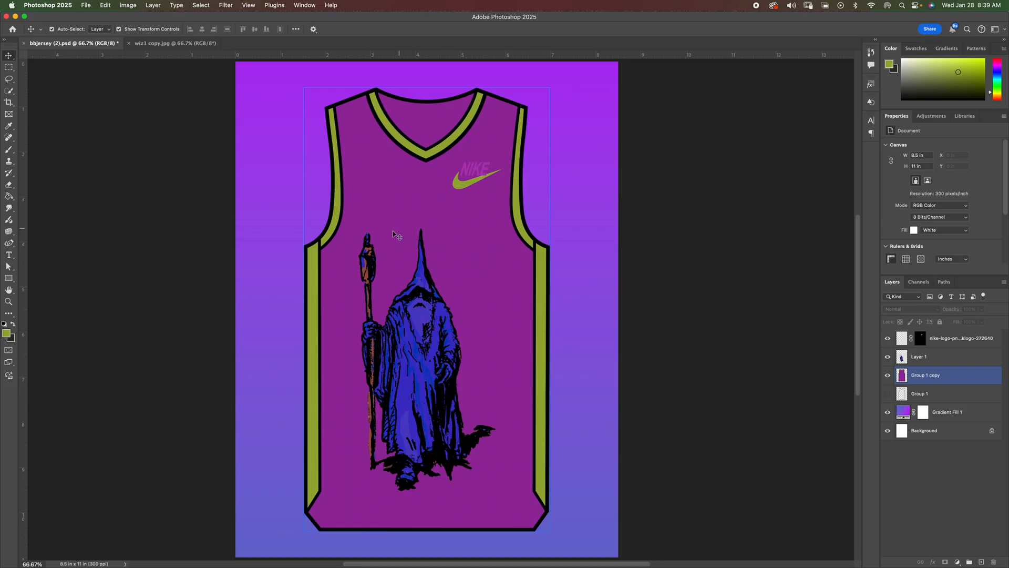
- Start a new horizontal text layer in the HWT Etta font on the jersey chest, just above the wizard's hat
{"action": "left_click", "coordinate": [9, 255]}
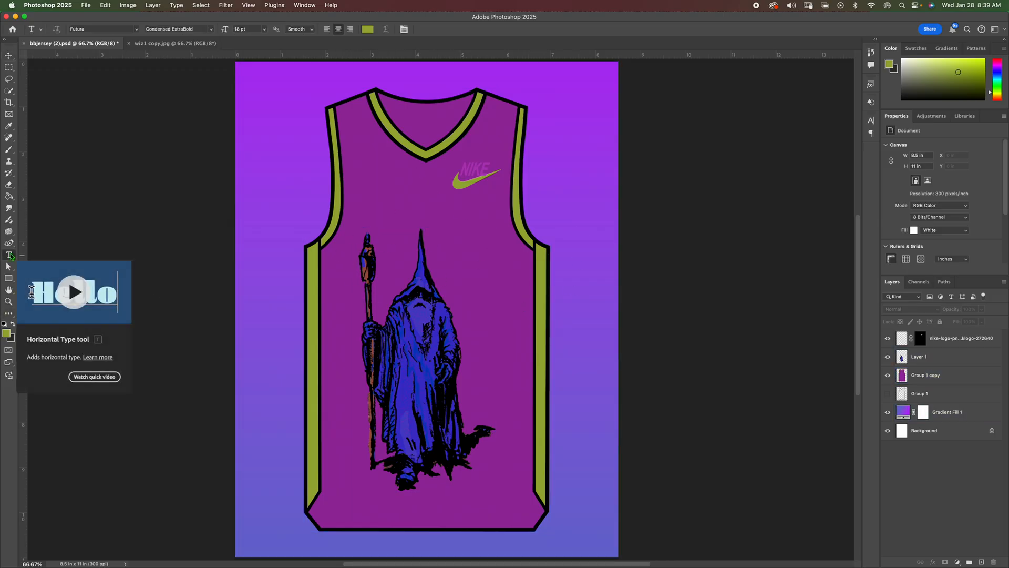
{"action": "left_click", "coordinate": [136, 30]}
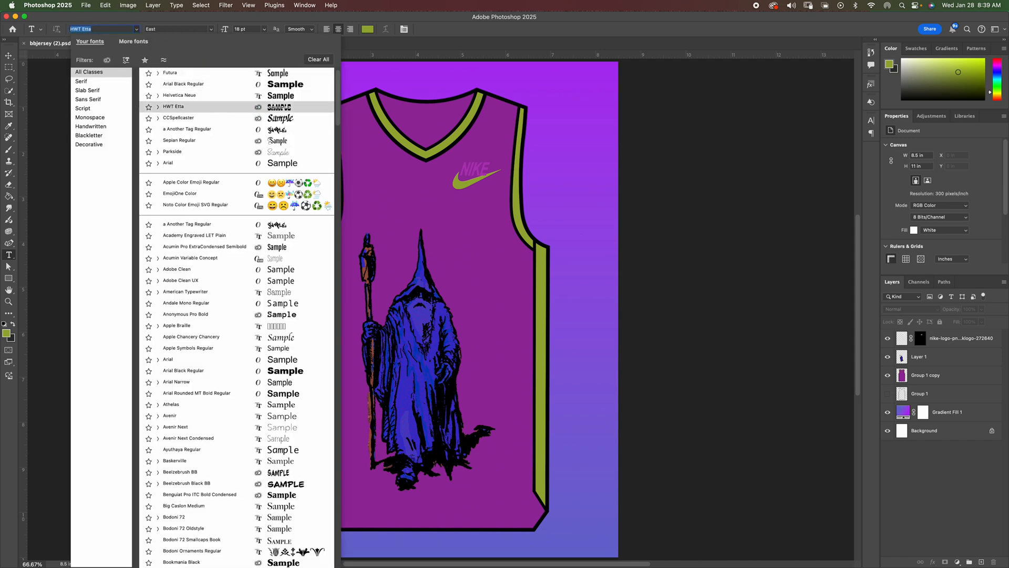
{"action": "left_click", "coordinate": [227, 111]}
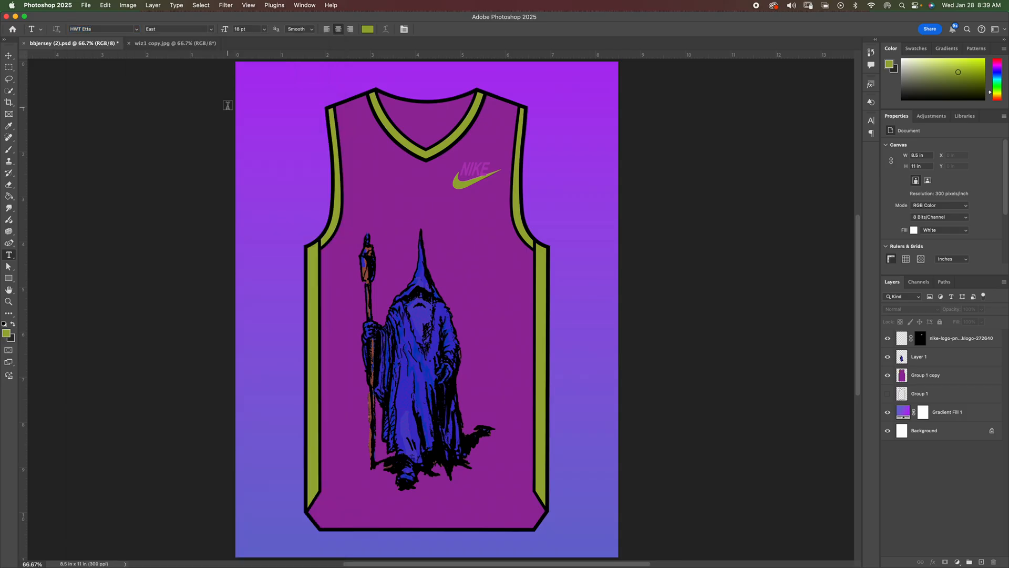
{"action": "left_click", "coordinate": [405, 220]}
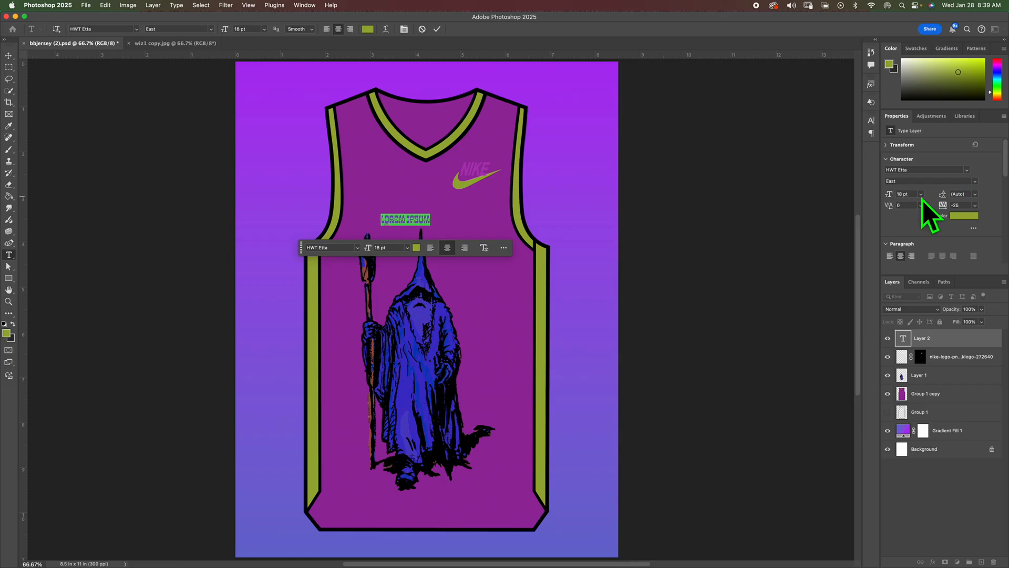
- Set the font size of the new chest text to 72 pt
{"action": "left_click", "coordinate": [871, 122]}
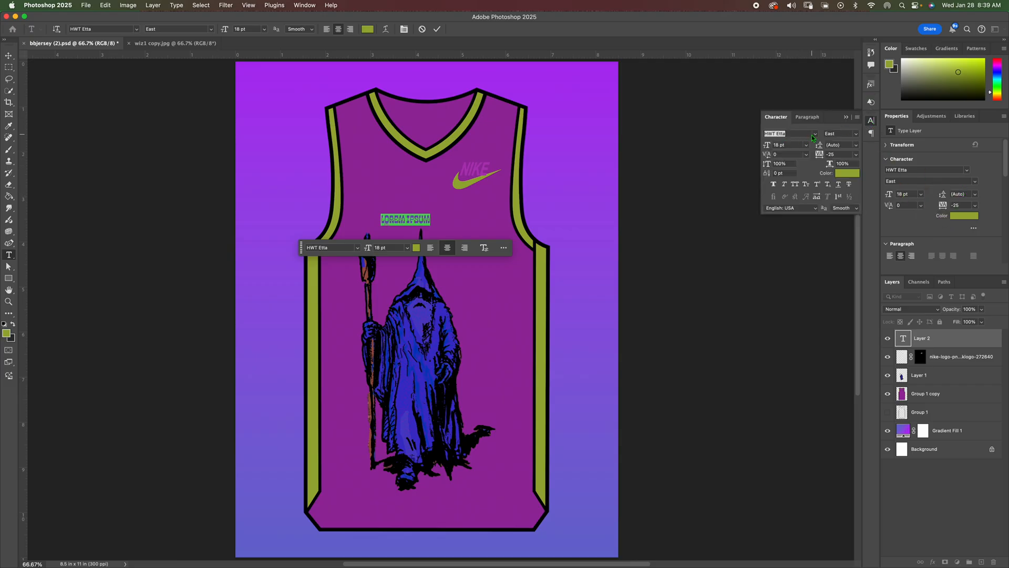
{"action": "left_click", "coordinate": [776, 144]}
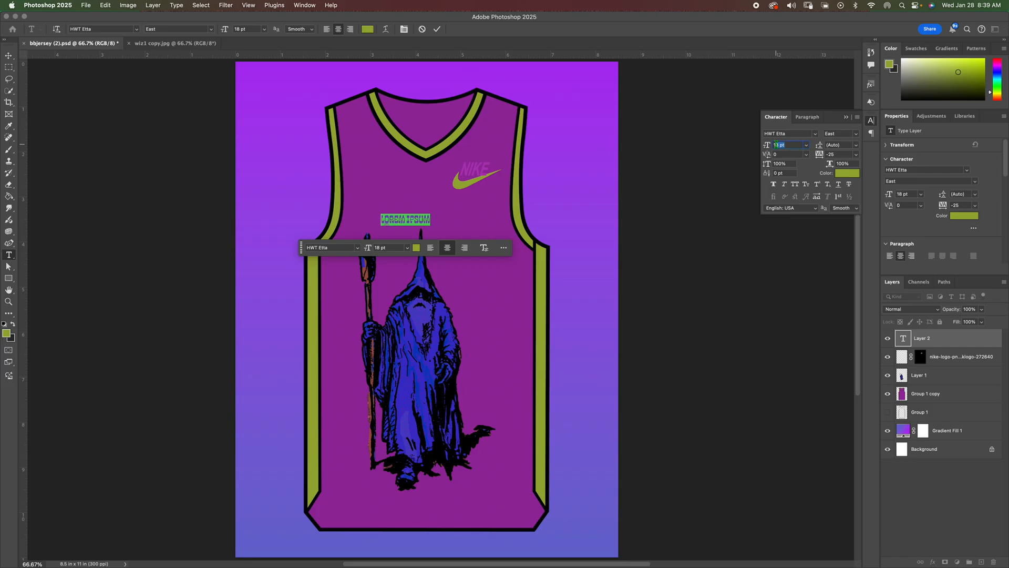
{"action": "left_click", "coordinate": [804, 146]}
{"action": "left_click", "coordinate": [792, 288]}
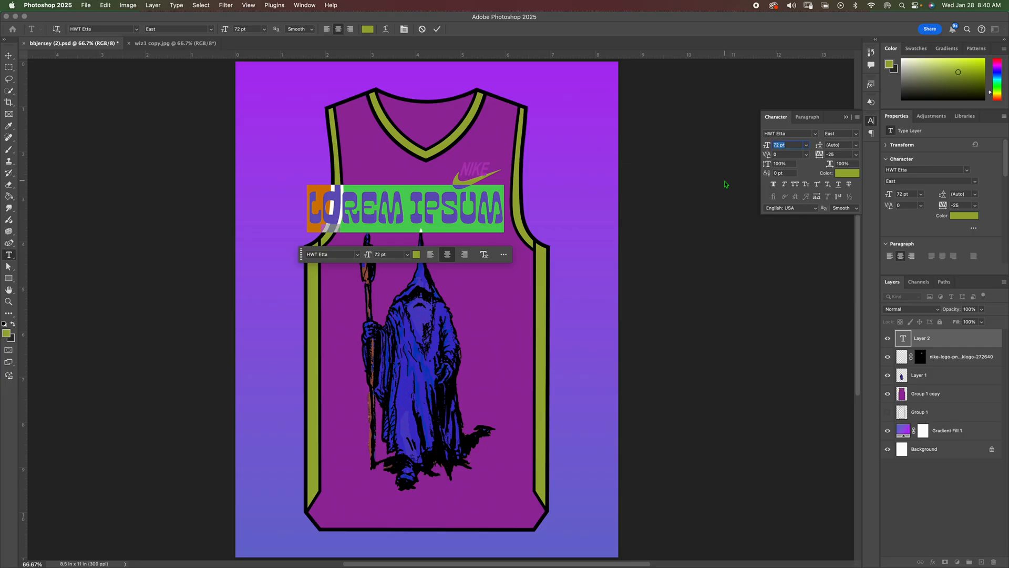
{"action": "type", "text": "WSIA"}
{"action": "key", "text": "Return"}
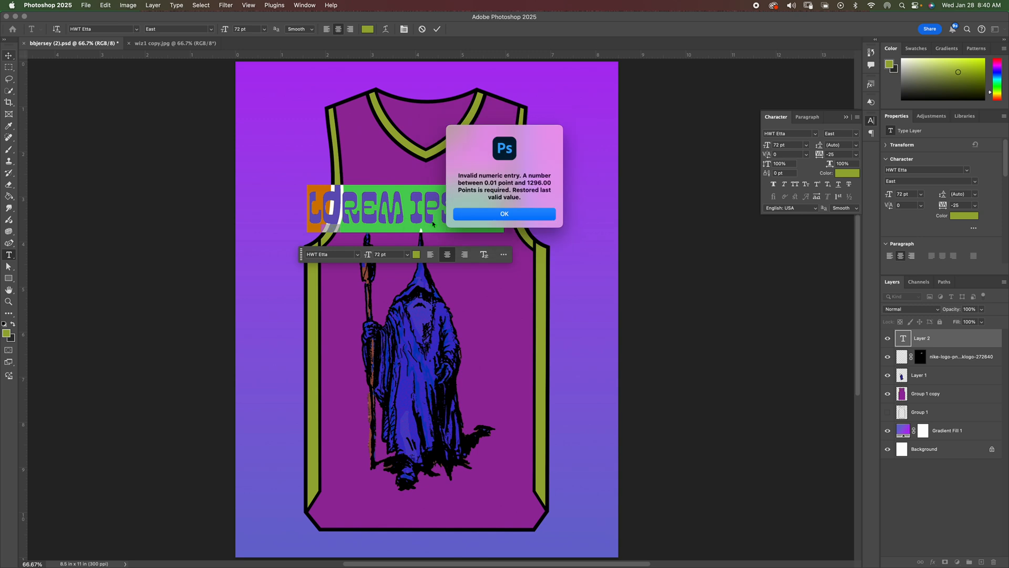
{"action": "left_click", "coordinate": [493, 220]}
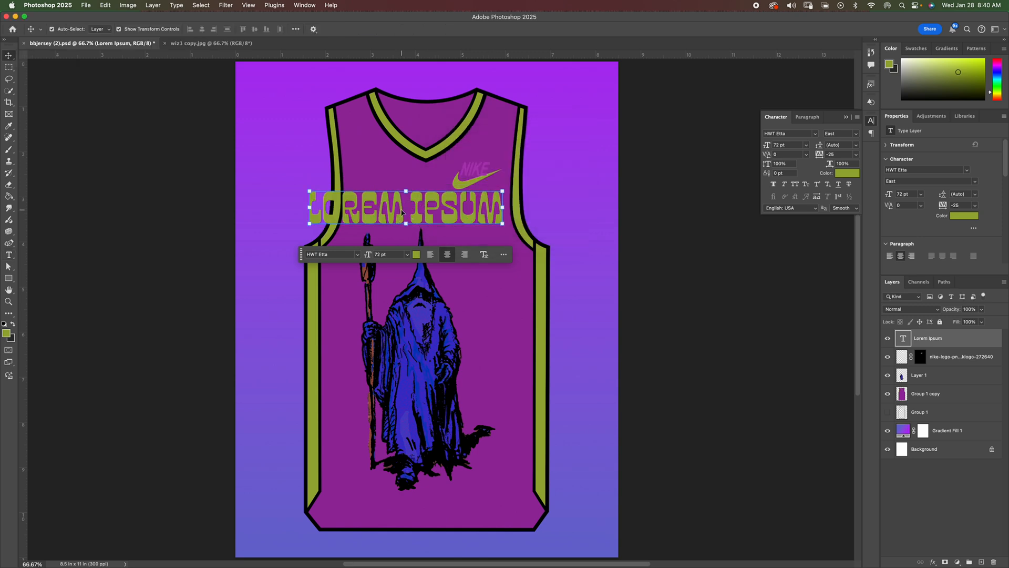
- Replace the placeholder chest text with "WIZARDS" and commit the edit
{"action": "double_click", "coordinate": [401, 210]}
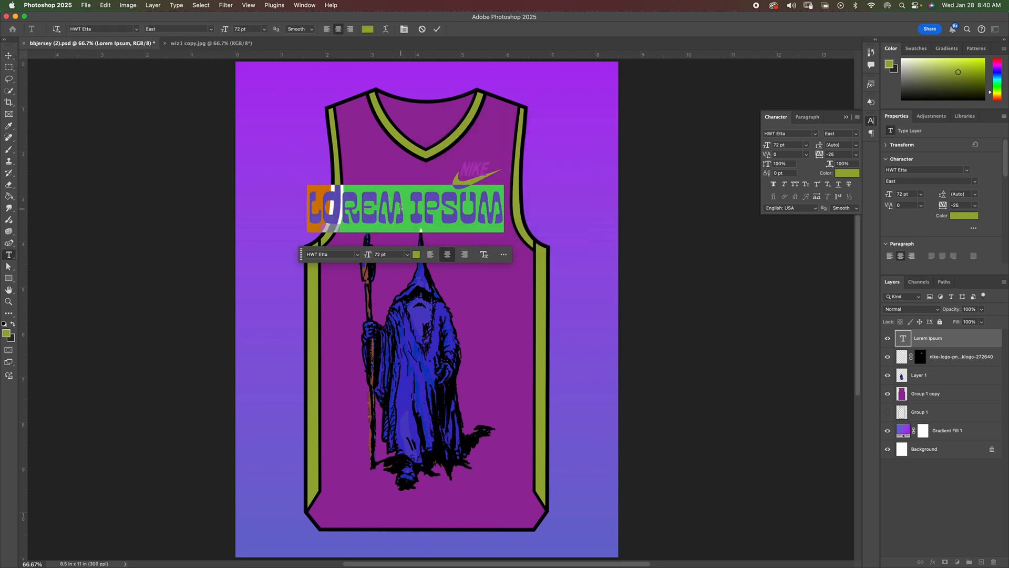
{"action": "type", "text": "W"}
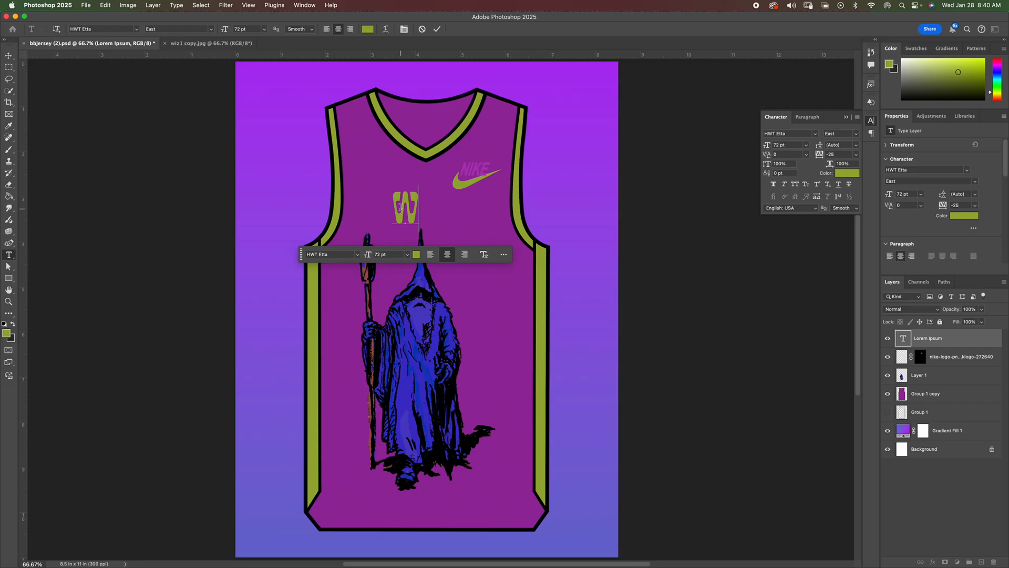
{"action": "type", "text": "IZAR"}
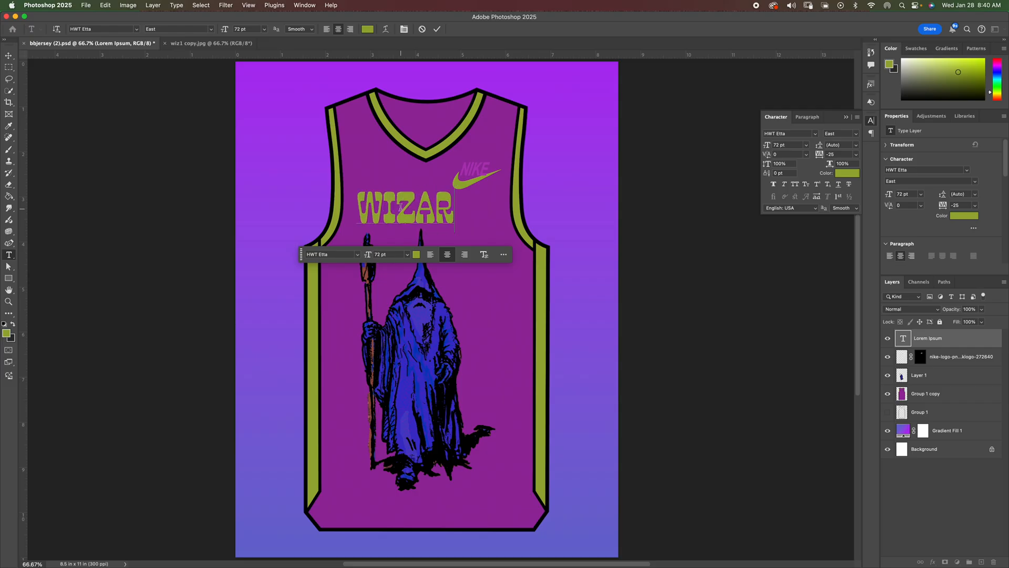
{"action": "type", "text": "DS"}
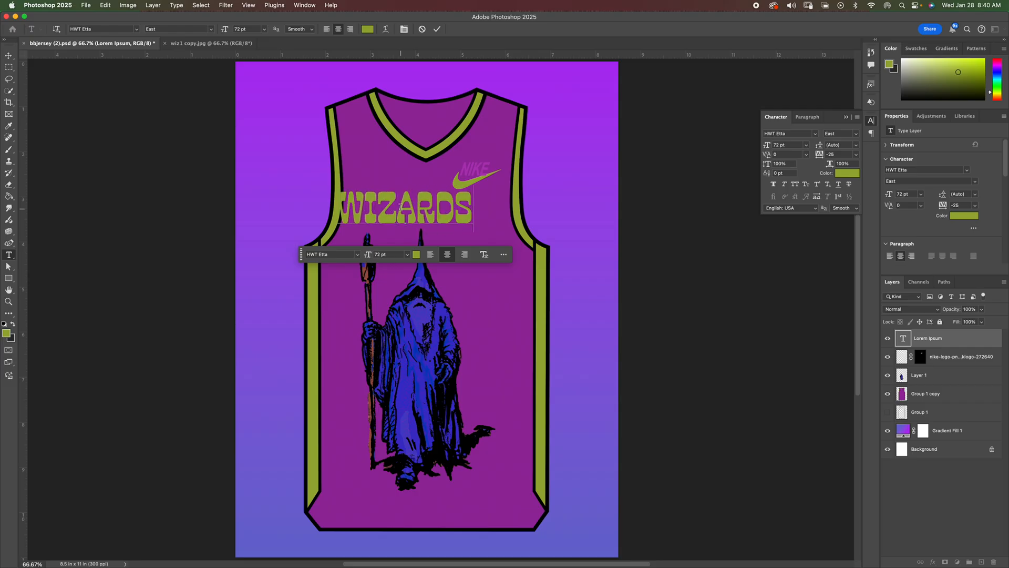
{"action": "double_click", "coordinate": [352, 205]}
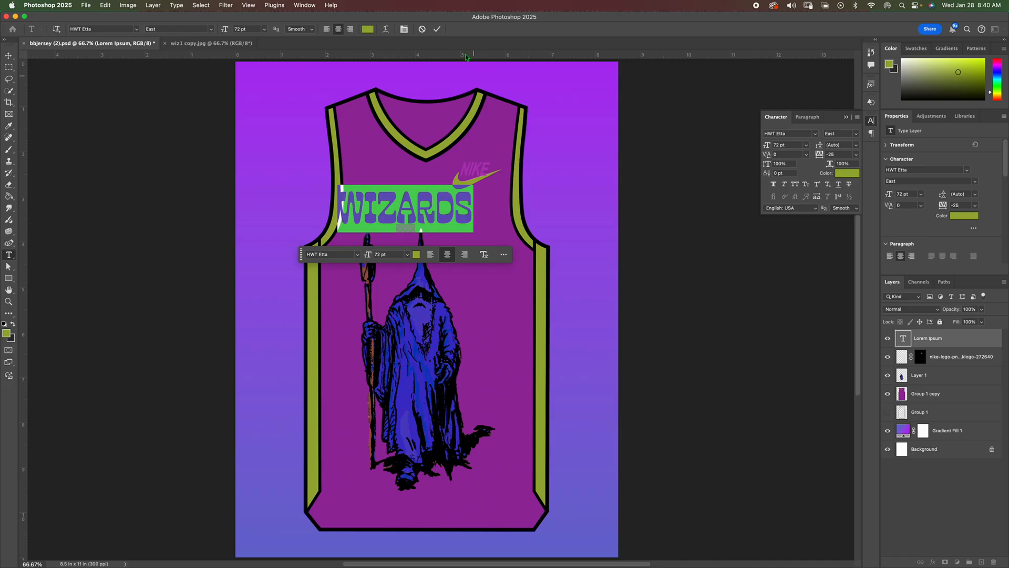
{"action": "left_click", "coordinate": [8, 56]}
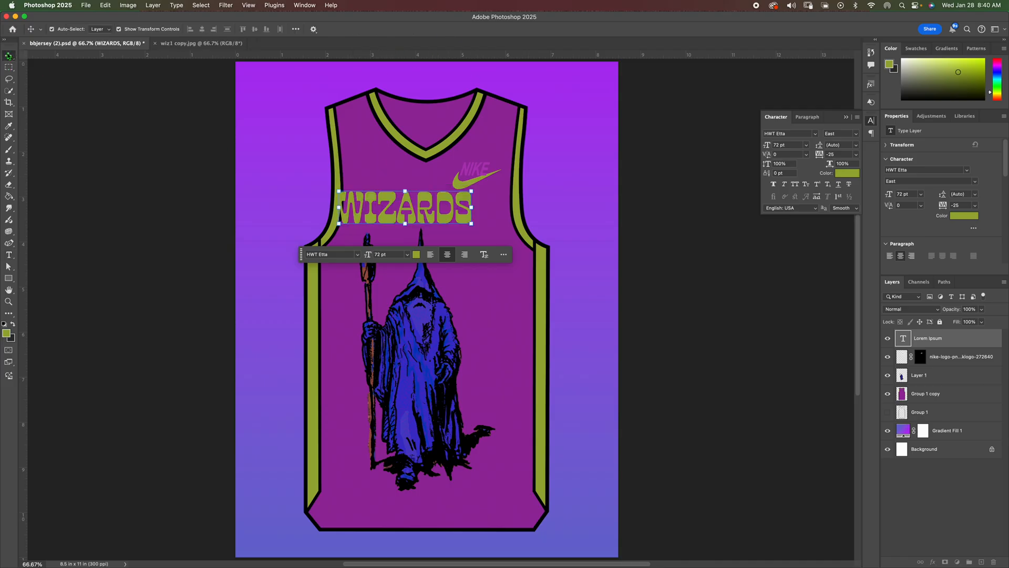
- Center the WIZARDS text on the chest and scale it up to about 124%, spanning the space between the armholes
{"action": "left_click_drag", "start_coordinate": [405, 204], "coordinate": [428, 209]}
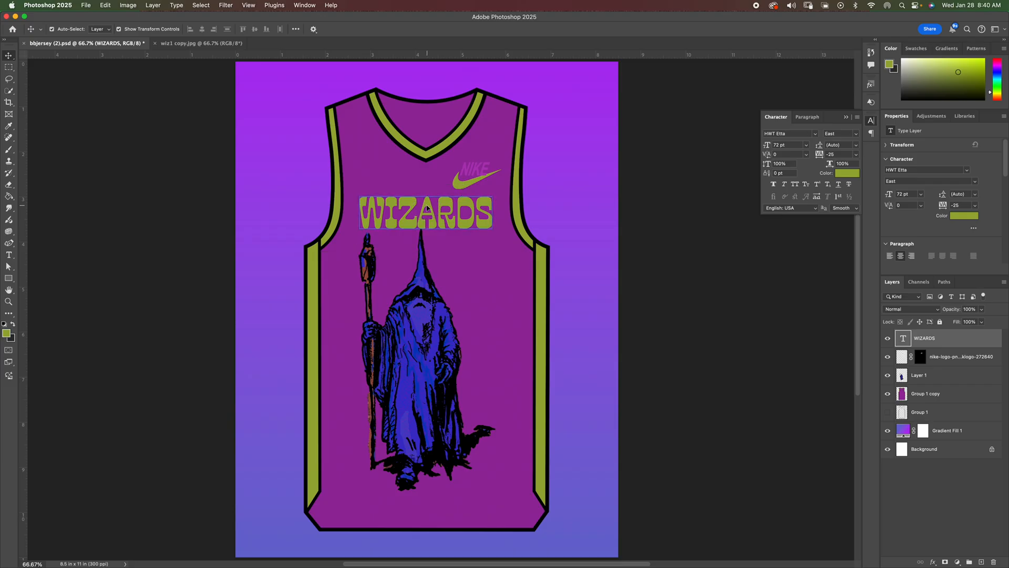
{"action": "left_click_drag", "start_coordinate": [427, 208], "coordinate": [430, 209]}
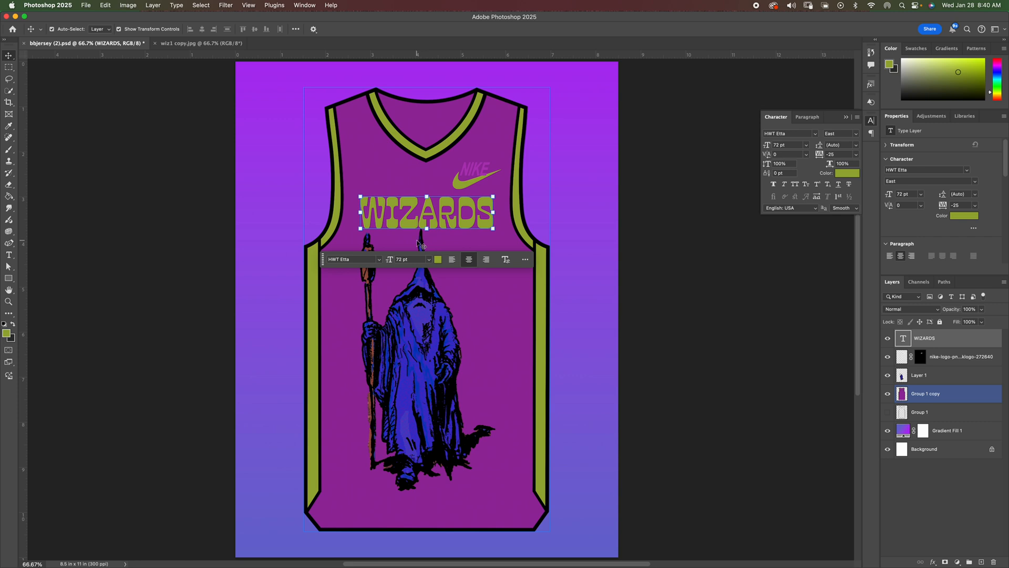
{"action": "left_click_drag", "start_coordinate": [427, 229], "coordinate": [427, 249]}
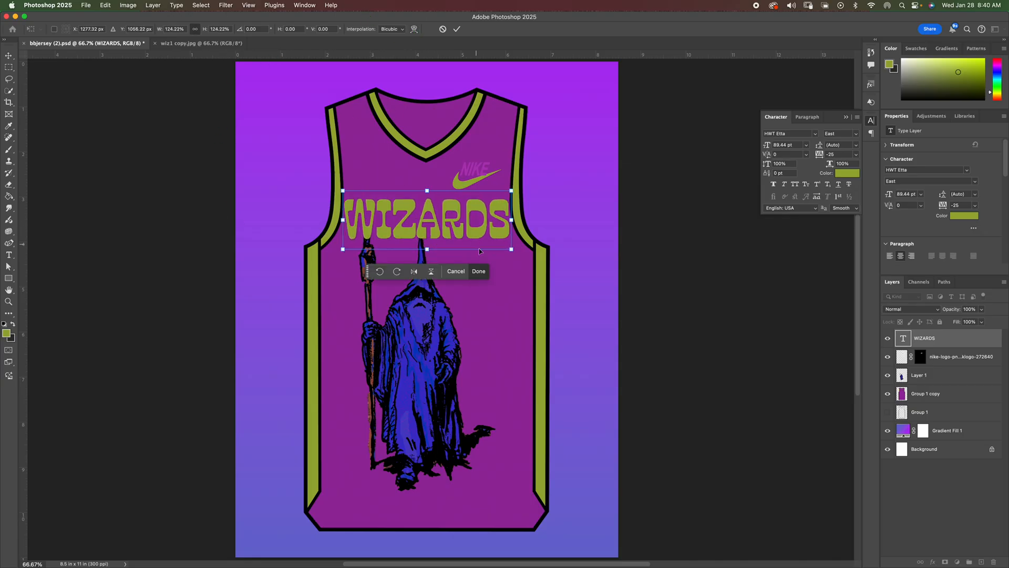
{"action": "left_click", "coordinate": [479, 271]}
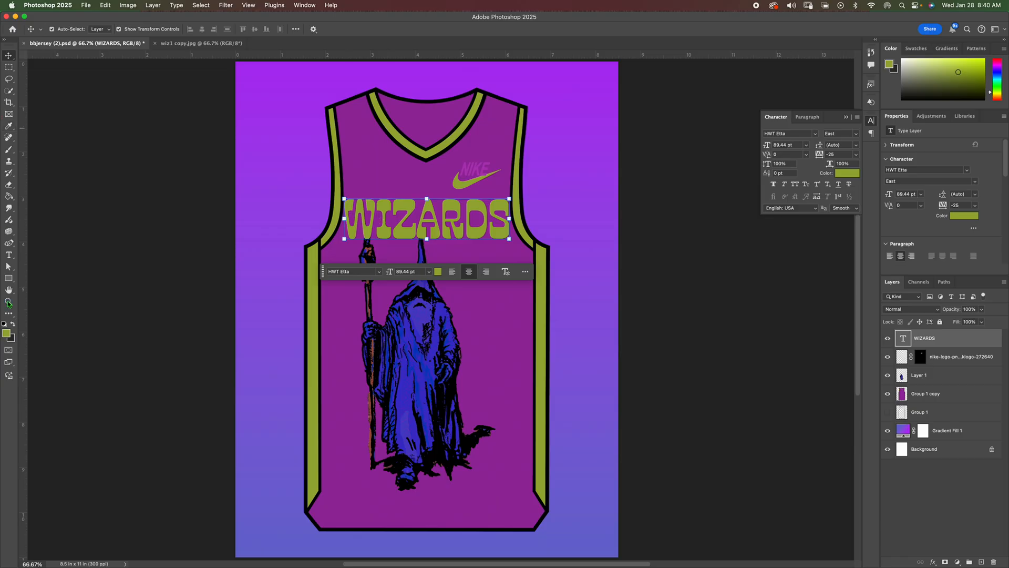
- Warp the WIZARDS text with the horizontal Arc style at a bend of +35%
{"action": "left_click", "coordinate": [9, 256]}
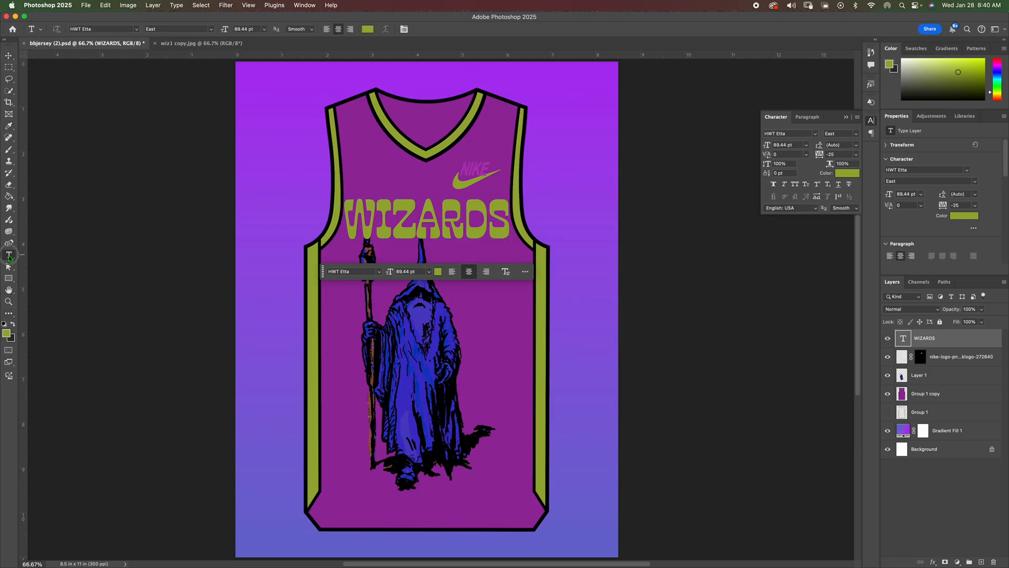
{"action": "double_click", "coordinate": [415, 221]}
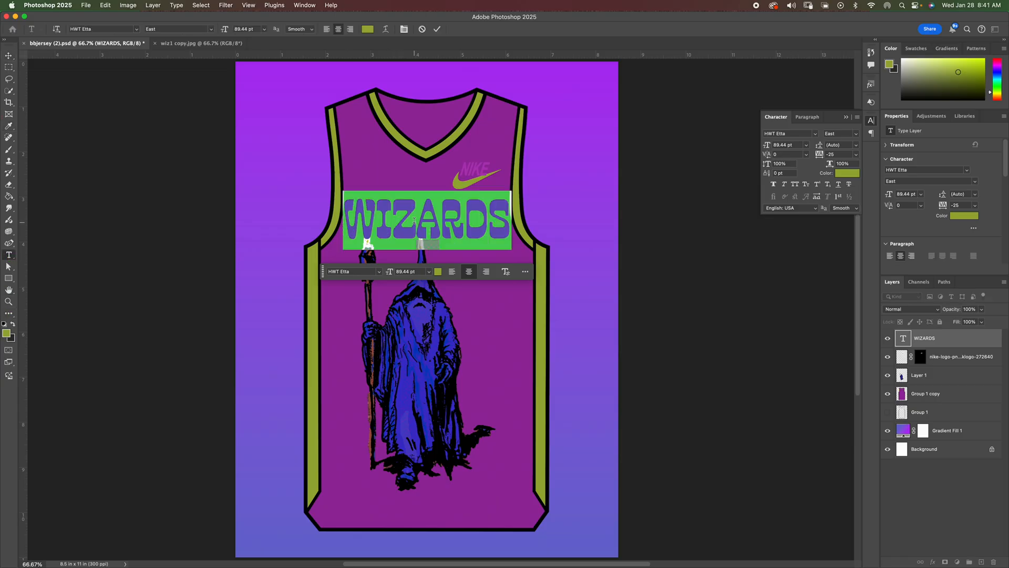
{"action": "left_click", "coordinate": [387, 30]}
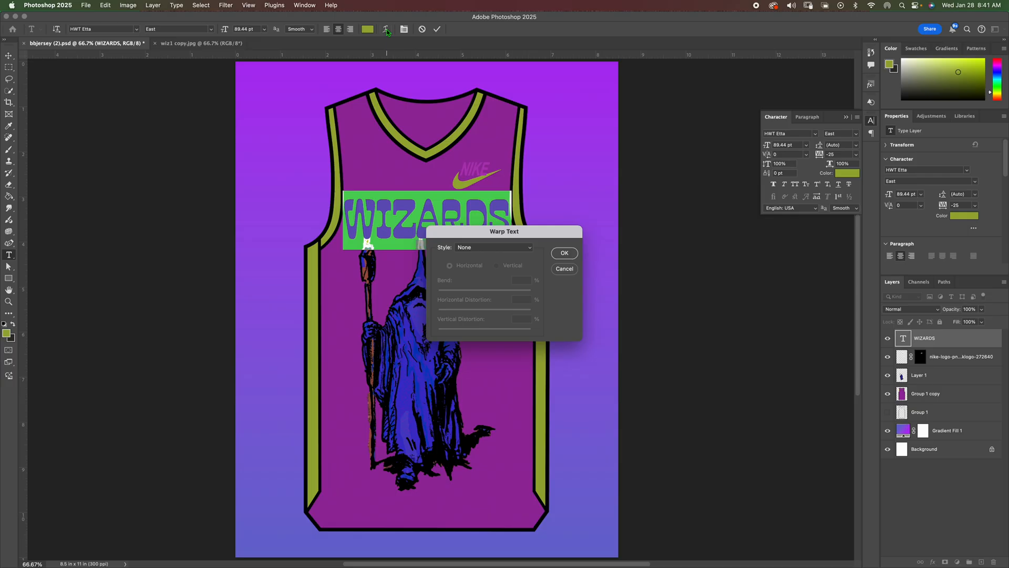
{"action": "left_click", "coordinate": [530, 253]}
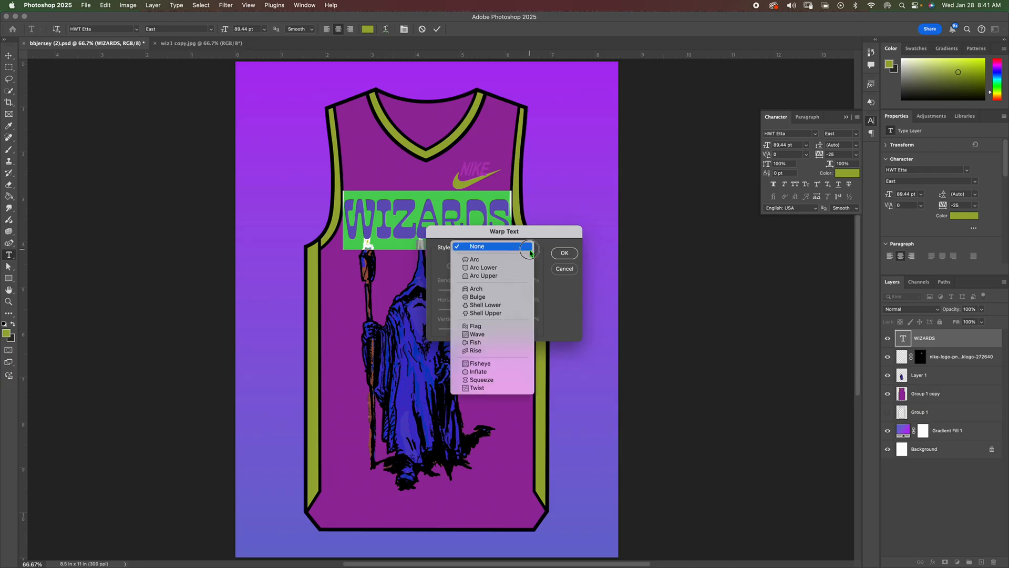
{"action": "left_click", "coordinate": [493, 261]}
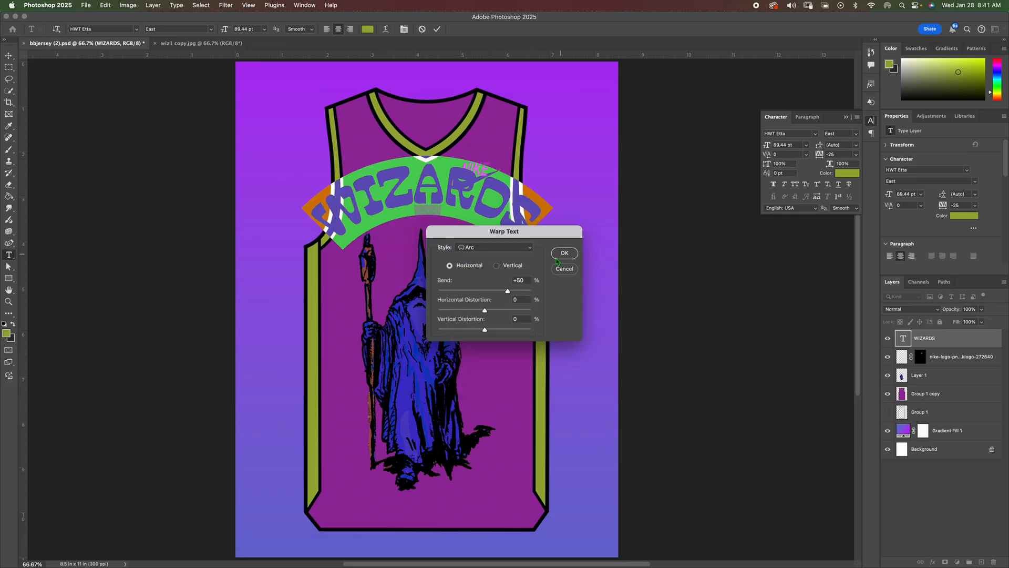
{"action": "left_click_drag", "start_coordinate": [509, 295], "coordinate": [502, 295]}
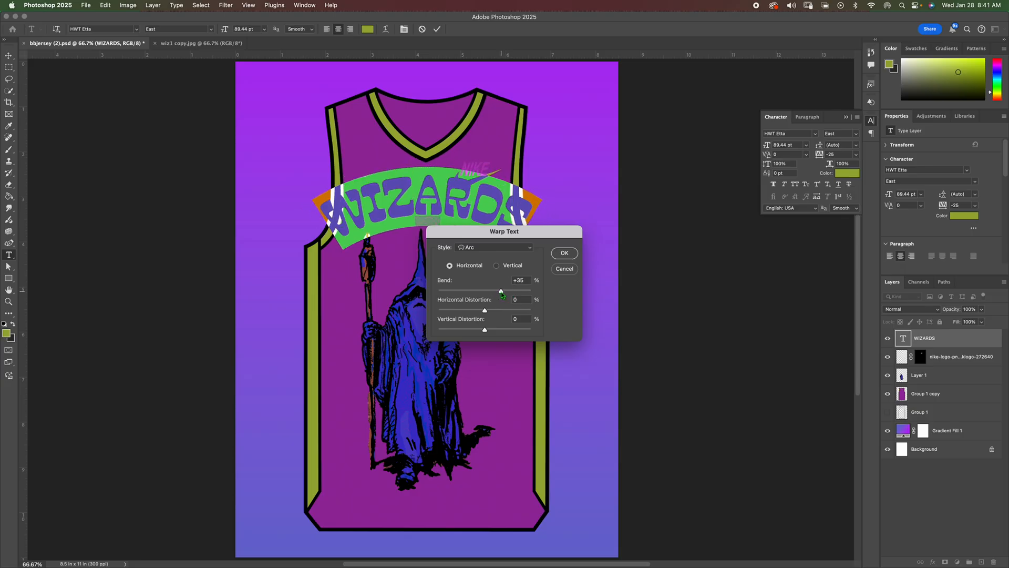
{"action": "left_click", "coordinate": [564, 253]}
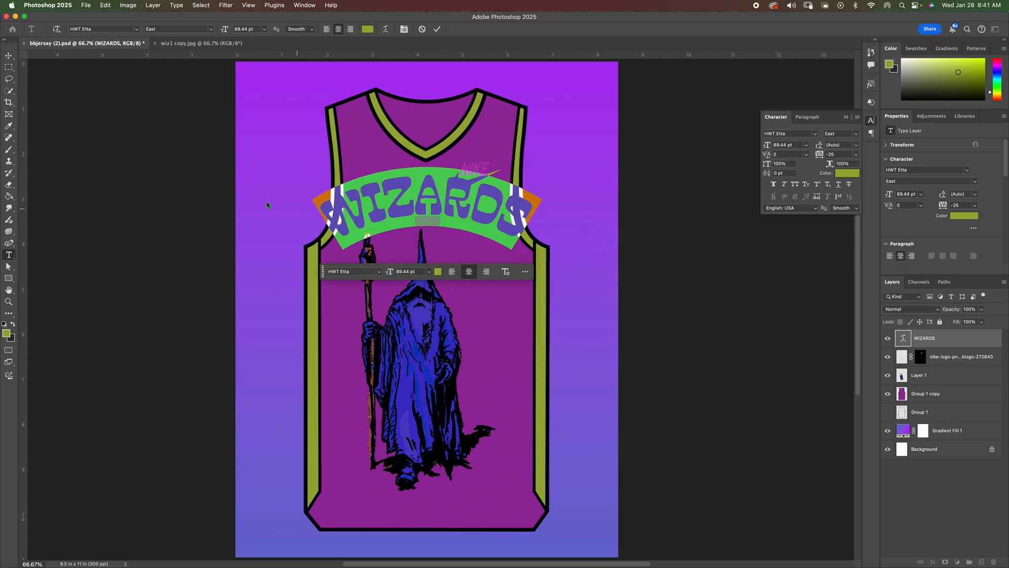
- Scale the arched WIZARDS text down to about 66.42 pt and center it between the armholes, below the Nike logo
{"action": "left_click", "coordinate": [9, 55]}
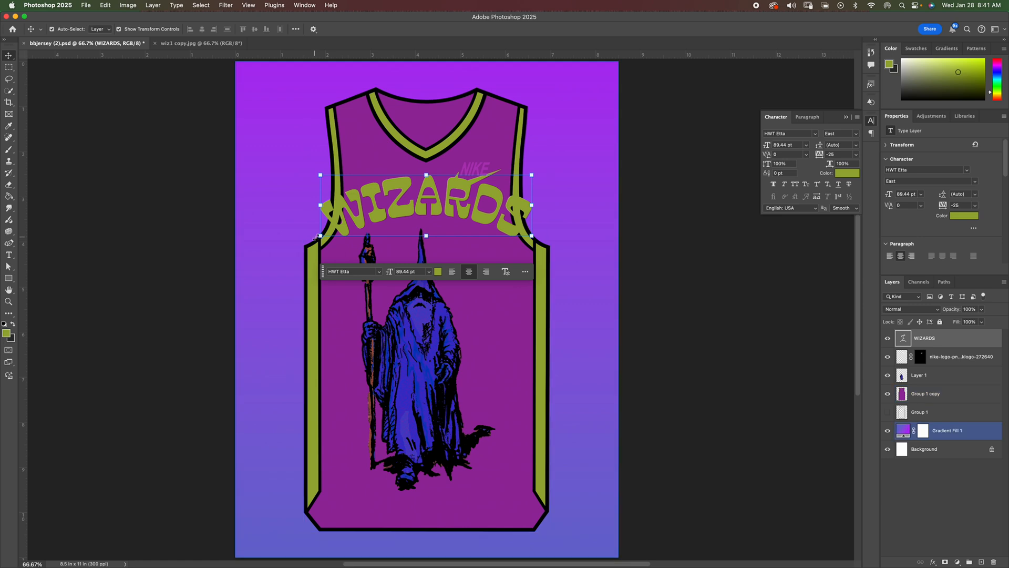
{"action": "left_click_drag", "start_coordinate": [320, 237], "coordinate": [394, 216]}
{"action": "left_click_drag", "start_coordinate": [456, 188], "coordinate": [404, 226]}
{"action": "key", "text": "Return"}
- Move the WIZARDS layer beneath the wizard's Layer 1 and shift the floating text task bar off the jersey
{"action": "left_click_drag", "start_coordinate": [954, 345], "coordinate": [963, 382]}
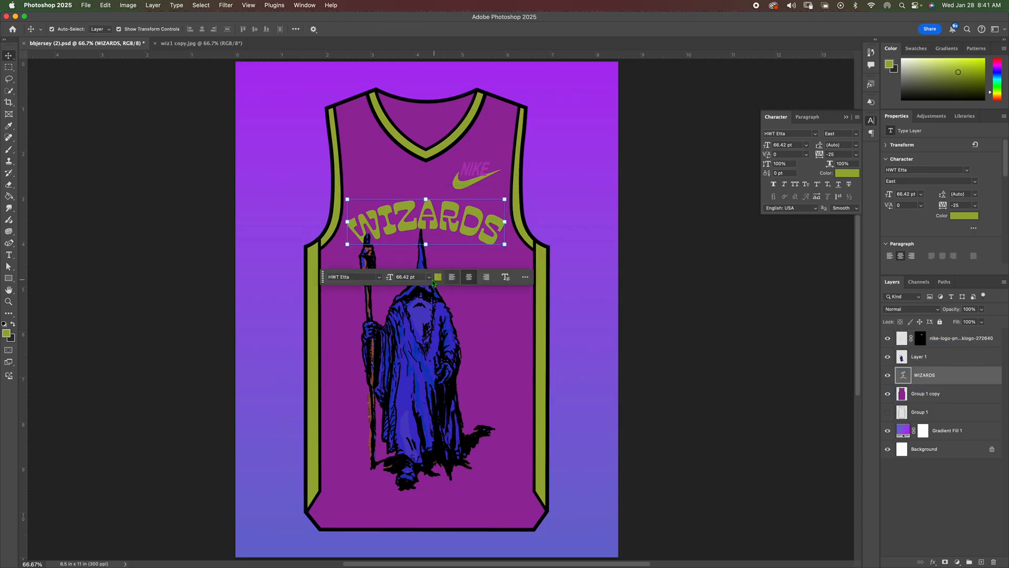
{"action": "left_click_drag", "start_coordinate": [322, 277], "coordinate": [35, 148]}
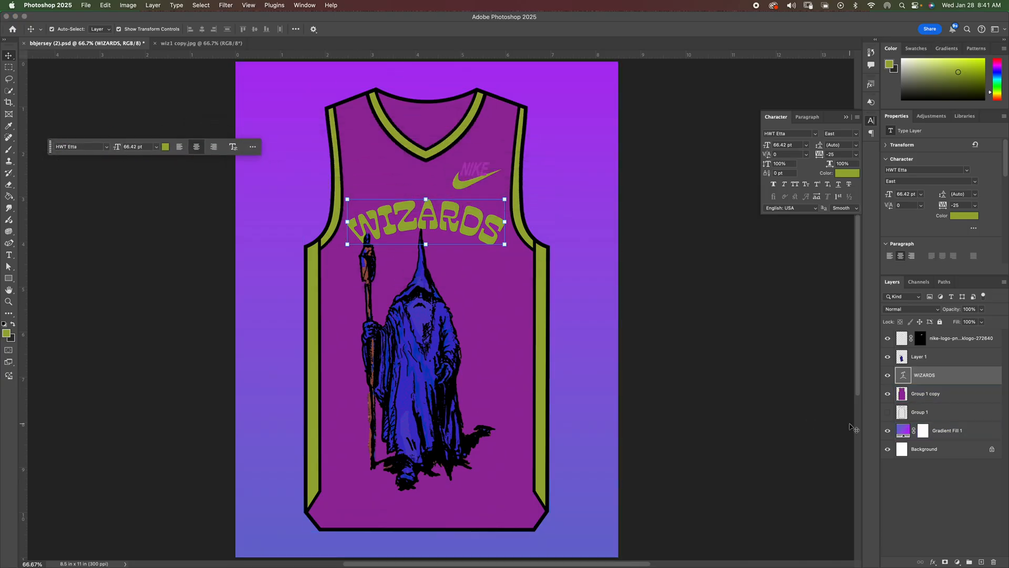
- Stretch the arched WIZARDS text vertically to about 75.61 pt, keeping its width, behind the wizard's hat and staff
{"action": "left_click", "coordinate": [426, 244]}
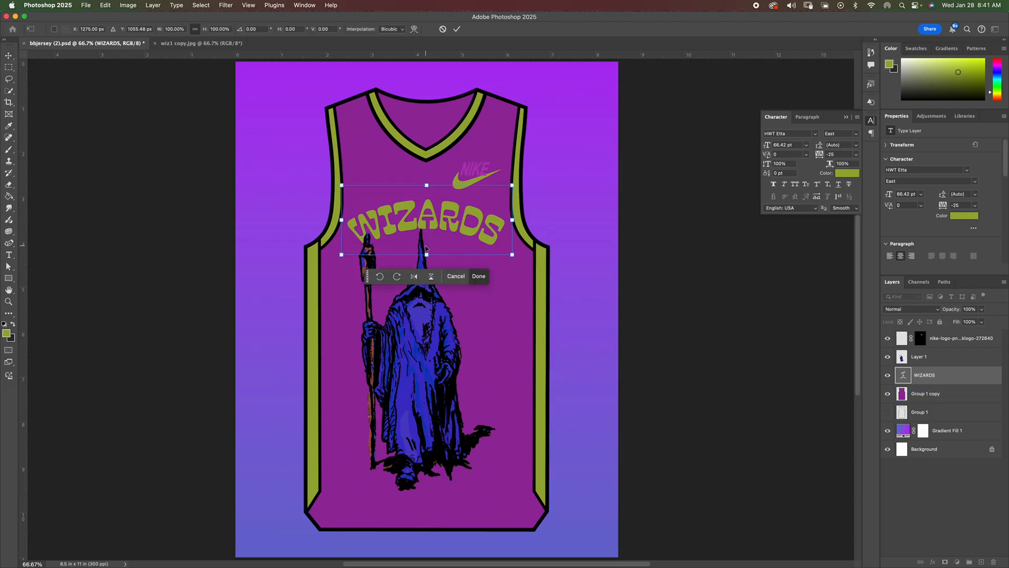
{"action": "left_click_drag", "start_coordinate": [426, 254], "coordinate": [436, 233]}
{"action": "key", "text": "Return"}
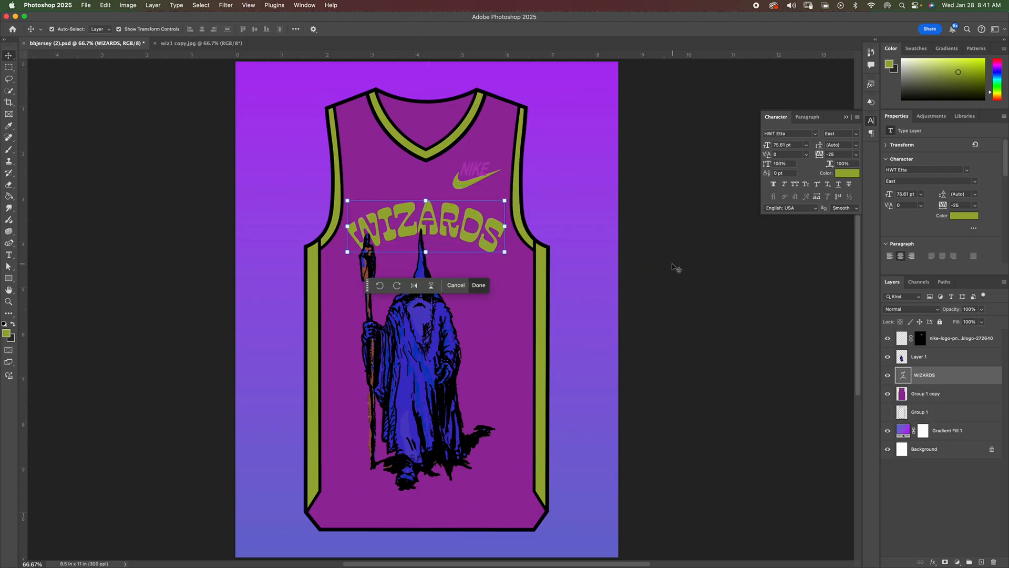
{"action": "left_click", "coordinate": [426, 247]}
{"action": "left_click", "coordinate": [433, 215]}
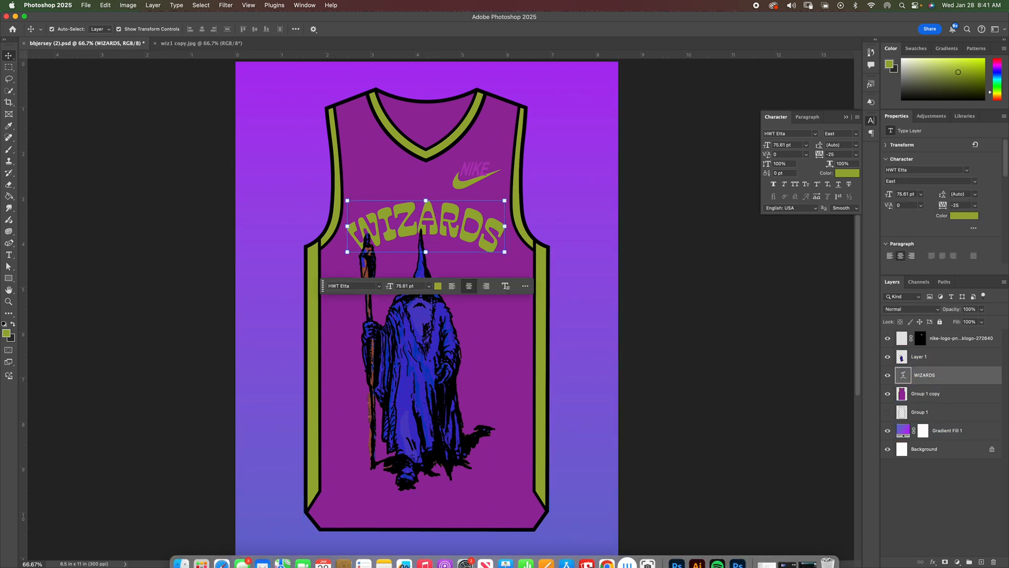
- Add a black (000000) 21 px outside stroke to the WIZARDS text layer
{"action": "left_click", "coordinate": [931, 563]}
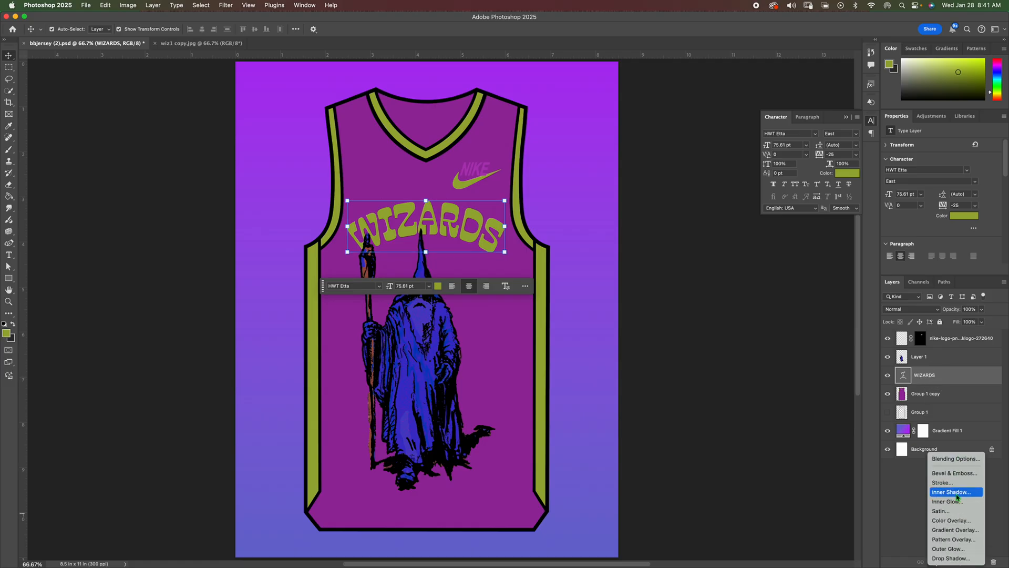
{"action": "left_click", "coordinate": [949, 483]}
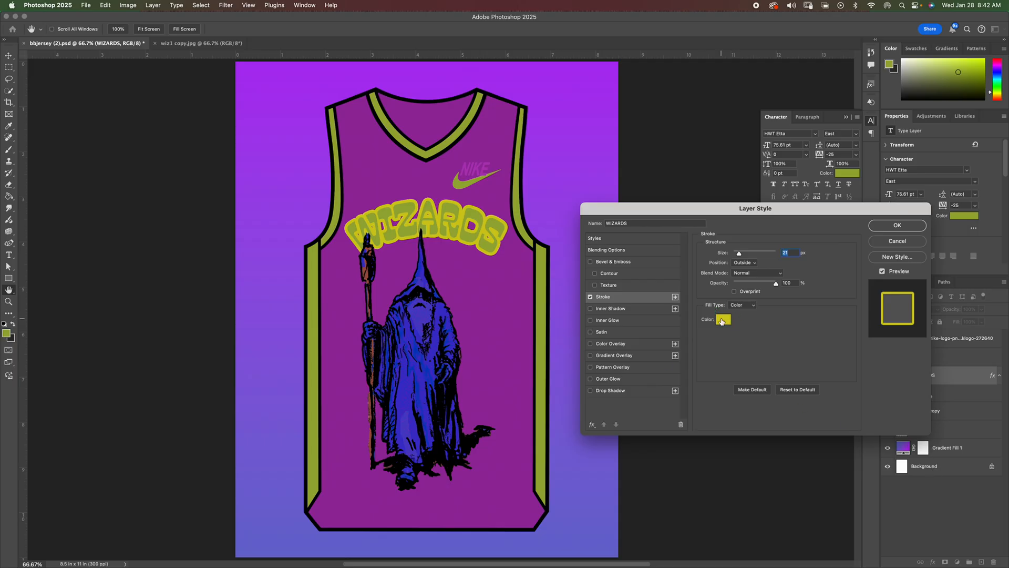
{"action": "left_click", "coordinate": [723, 321]}
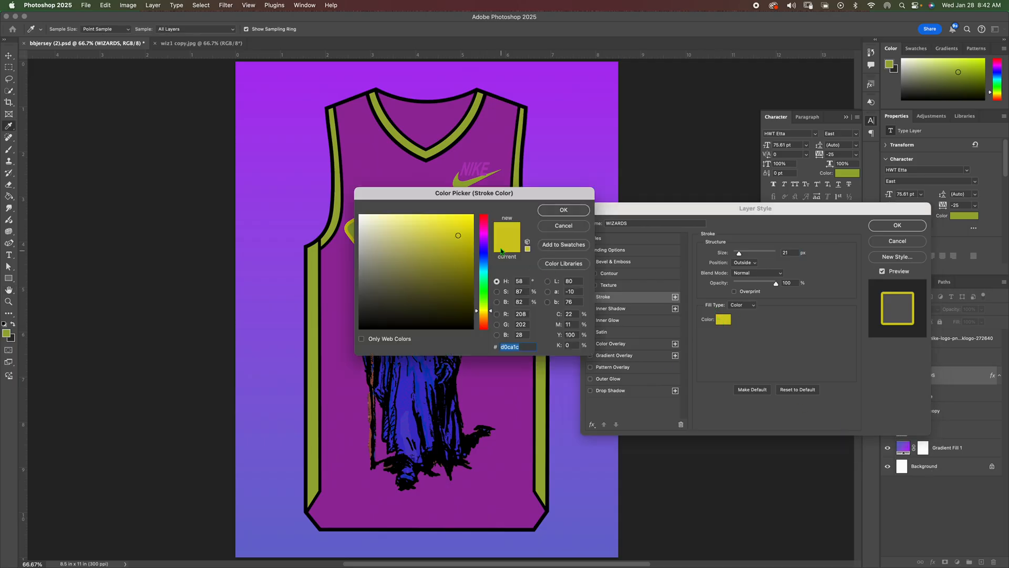
{"action": "mouse_move", "coordinate": [459, 236]}
{"action": "left_mouse_down"}
{"action": "mouse_move", "coordinate": [368, 305]}
{"action": "mouse_move", "coordinate": [339, 344]}
{"action": "left_mouse_up"}
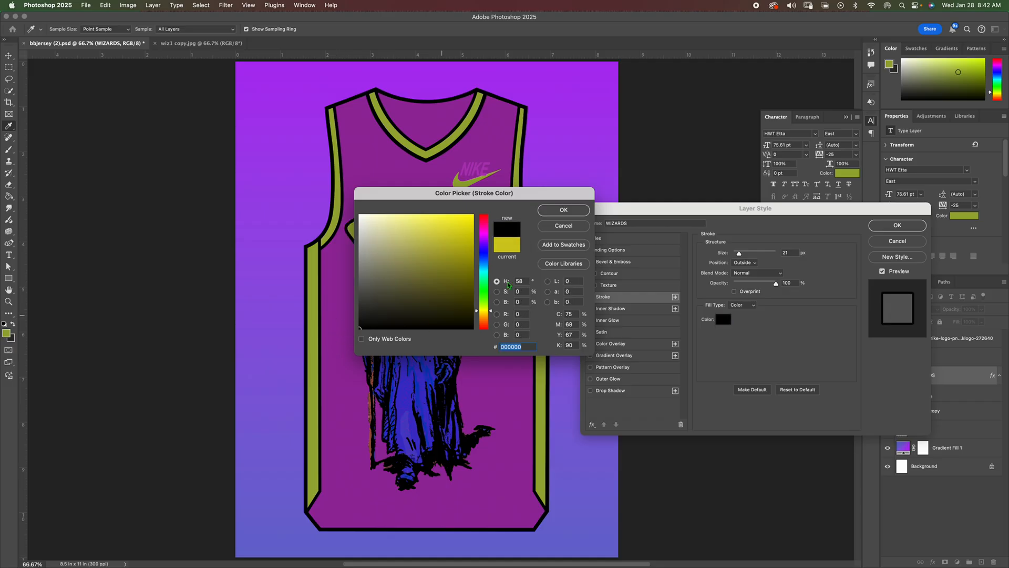
{"action": "left_click", "coordinate": [564, 210]}
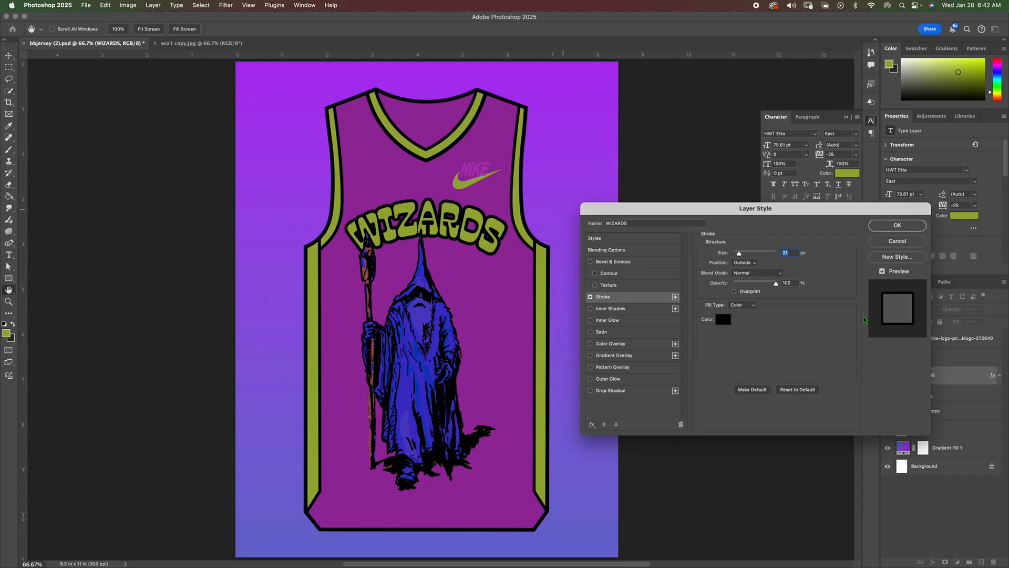
{"action": "left_click", "coordinate": [898, 226]}
{"action": "left_click", "coordinate": [597, 354]}
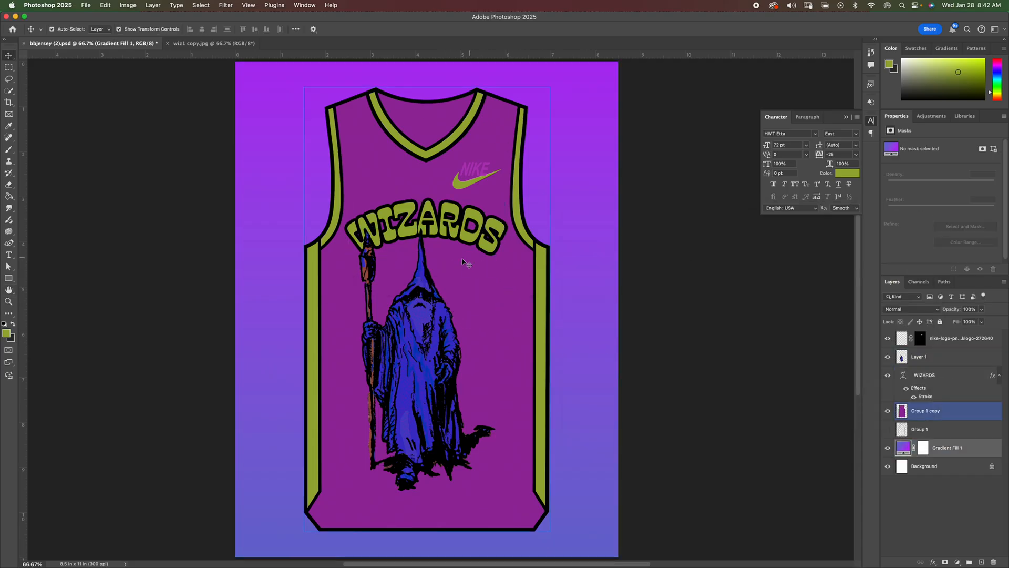
- Add the number 67 in olive green 72 pt HWT Etta text beside the wizard's hat, directly above the Group 1 copy layer
{"action": "left_click", "coordinate": [496, 268]}
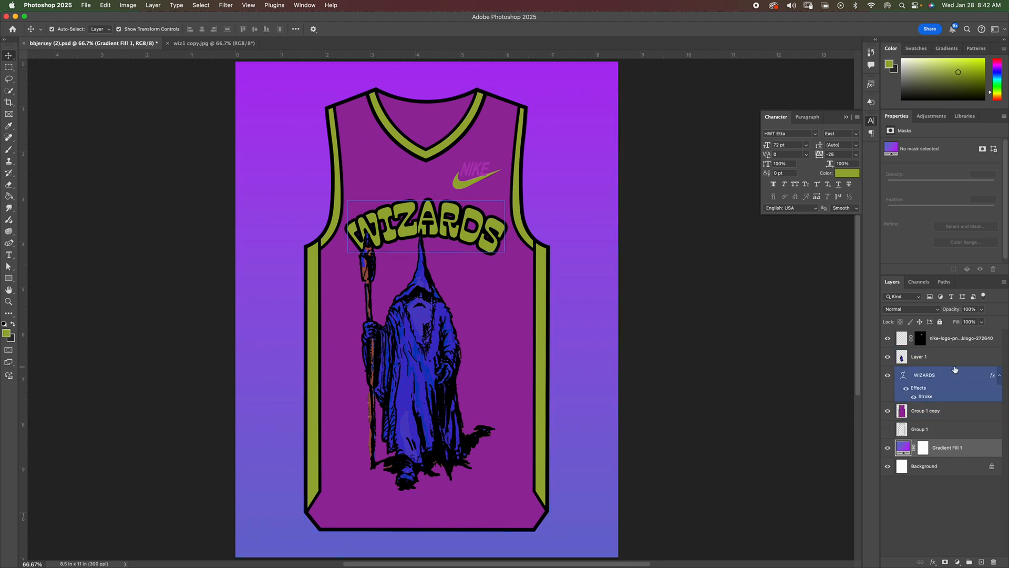
{"action": "left_click", "coordinate": [951, 411]}
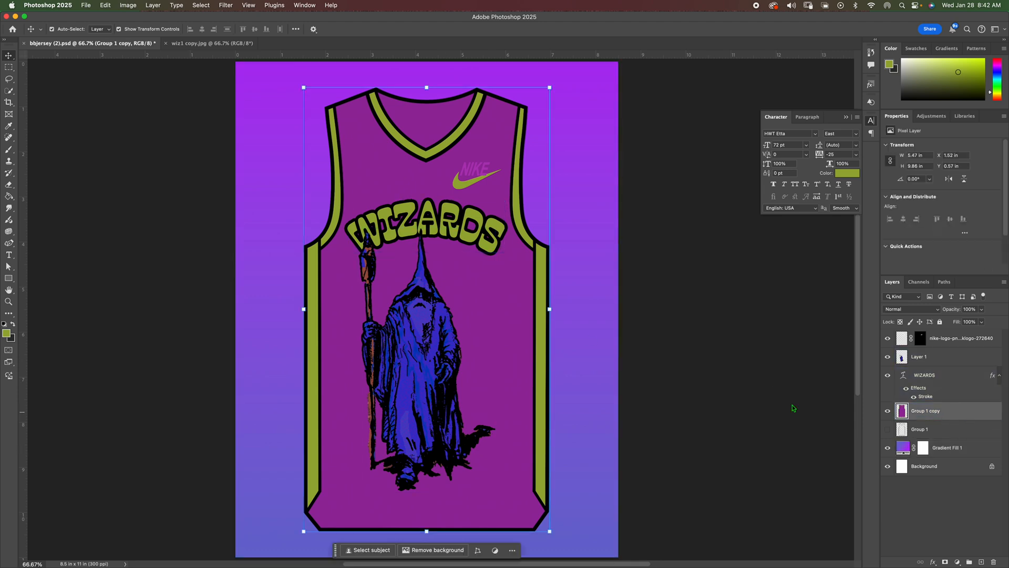
{"action": "left_click", "coordinate": [8, 255]}
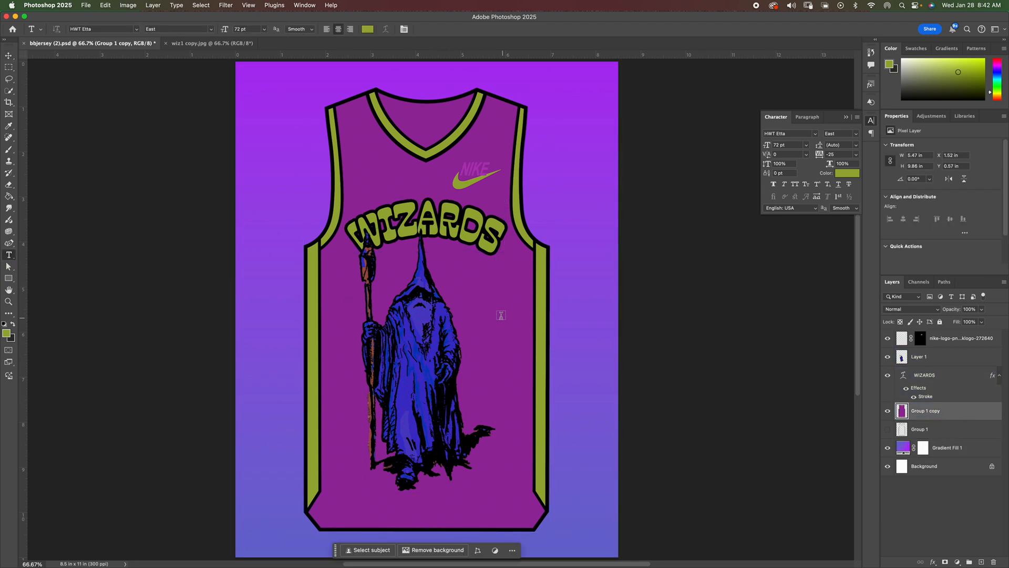
{"action": "left_click", "coordinate": [475, 300]}
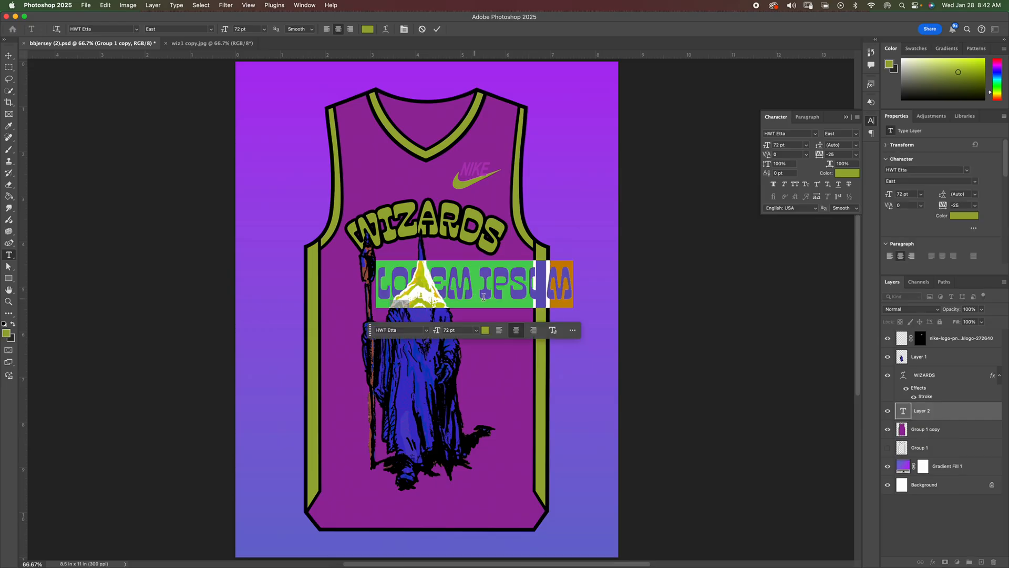
{"action": "type", "text": "67"}
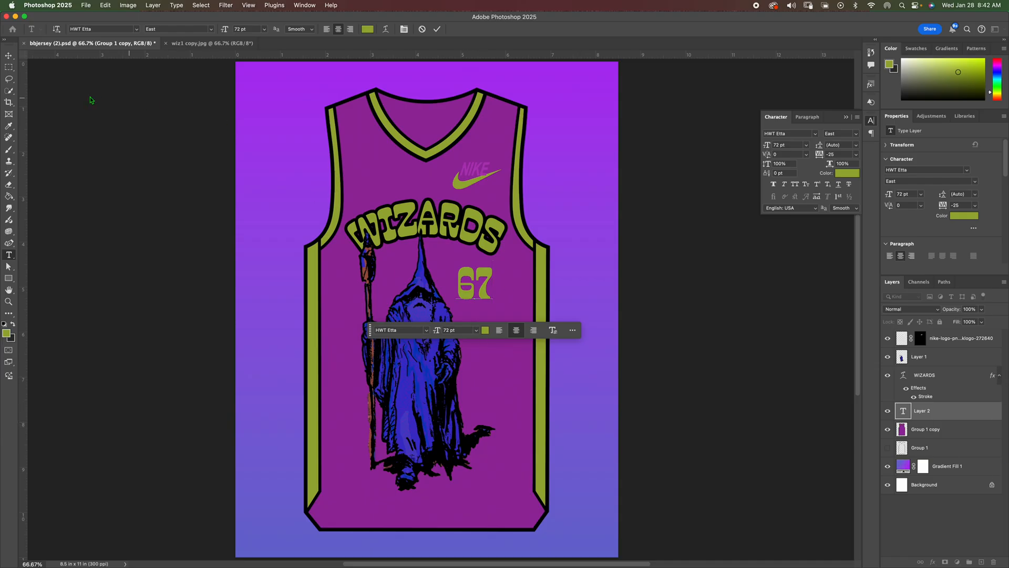
- Enlarge the 67 and position it under the end of WIZARDS, tucked behind the wizard's shoulder, and collapse the Character settings
{"action": "left_click", "coordinate": [7, 55]}
{"action": "left_click_drag", "start_coordinate": [433, 310], "coordinate": [415, 332]}
{"action": "left_click_drag", "start_coordinate": [462, 282], "coordinate": [496, 271]}
{"action": "left_click", "coordinate": [692, 277]}
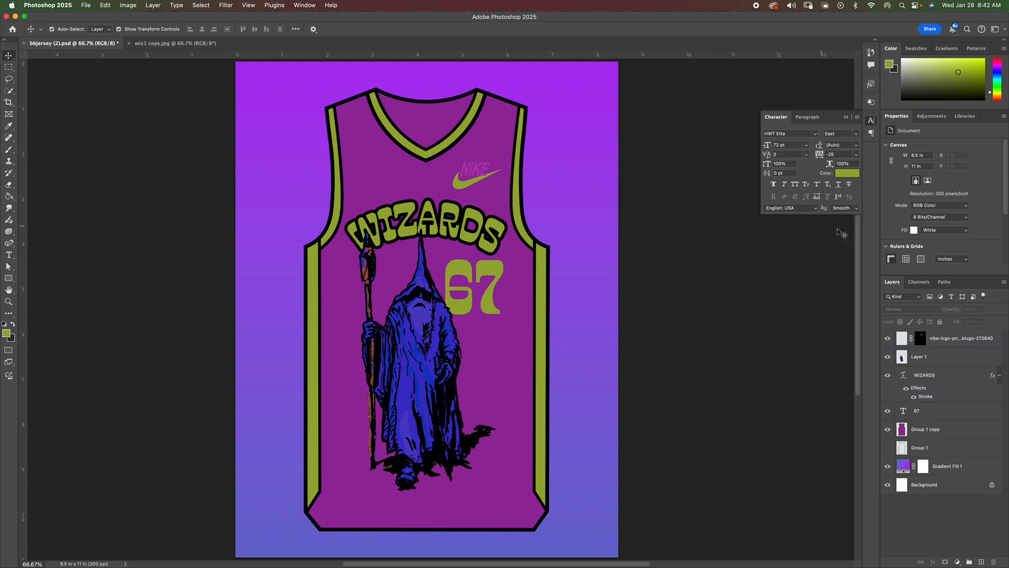
{"action": "left_click", "coordinate": [847, 119]}
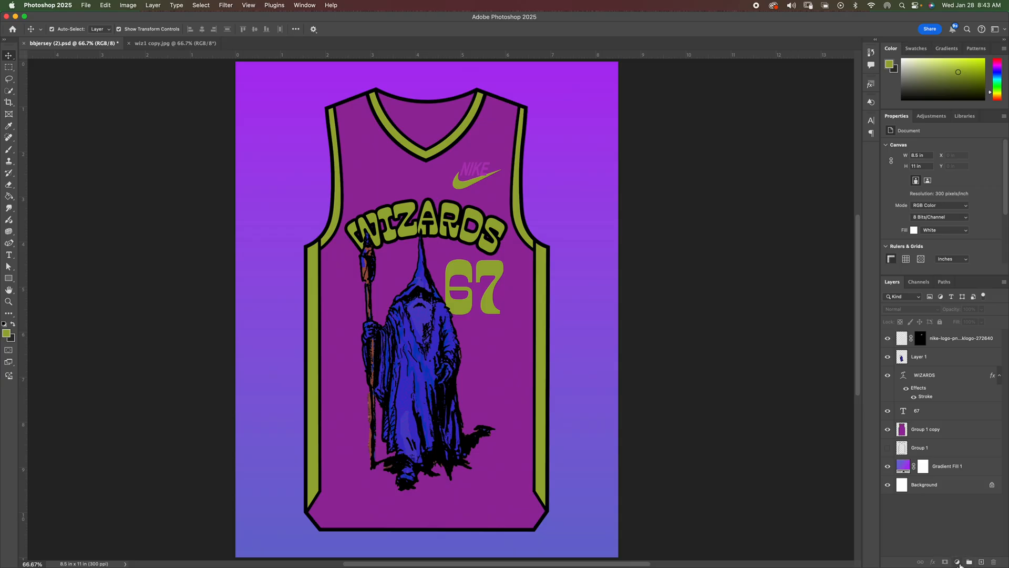
{"action": "left_click", "coordinate": [9, 197]}
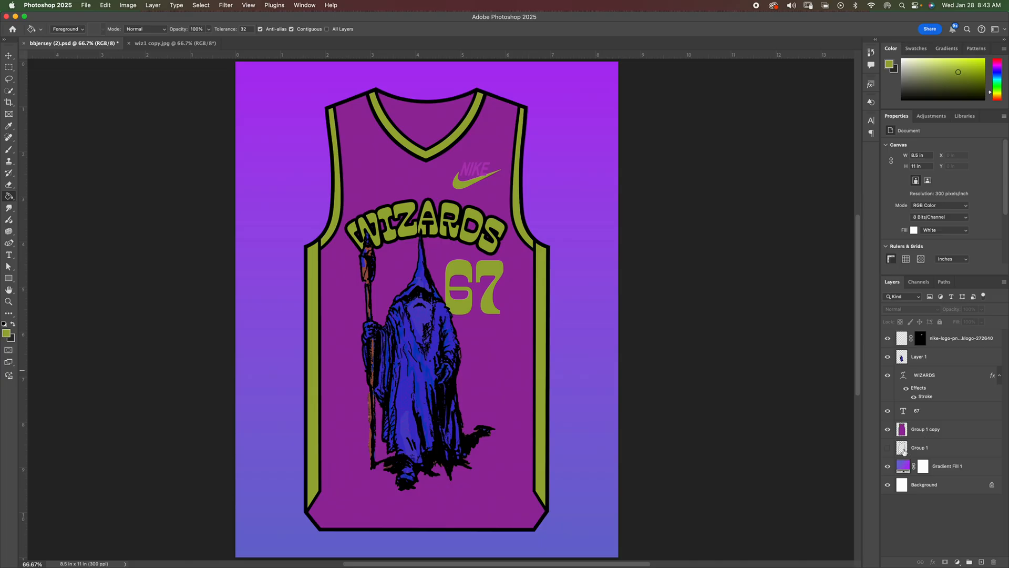
{"action": "left_click", "coordinate": [887, 448]}
{"action": "mouse_move", "coordinate": [631, 560]}
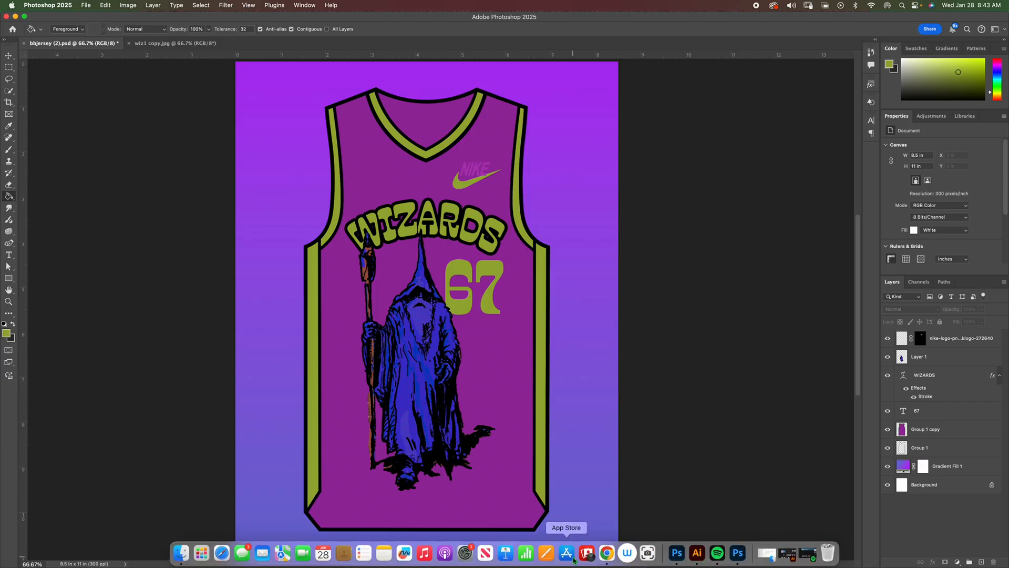